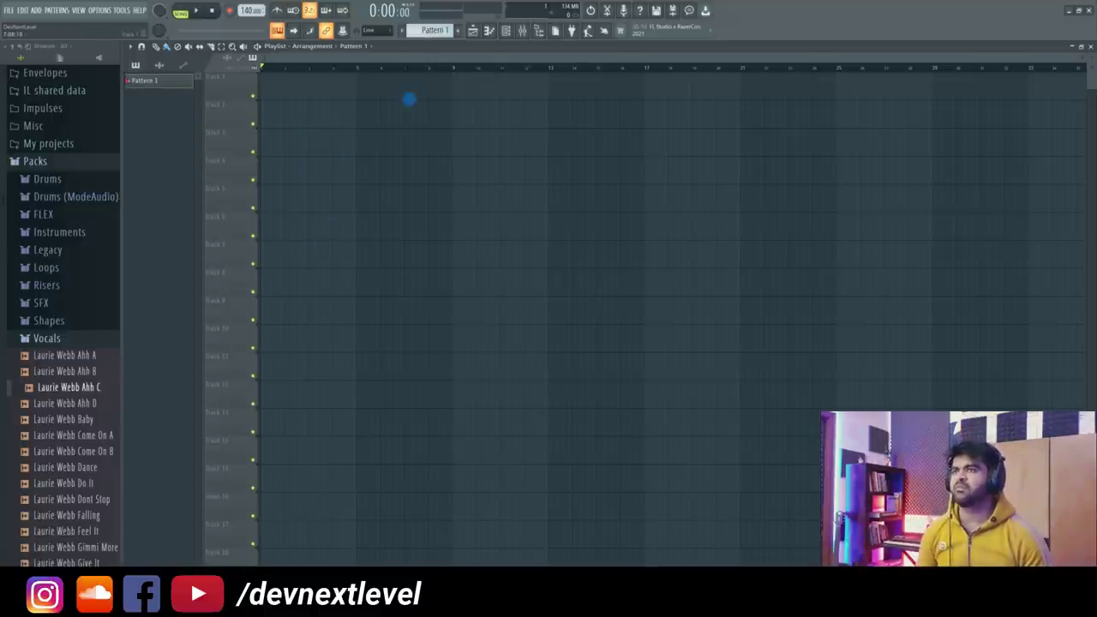
- Add a 3x Osc channel and set its first oscillator to the noise waveform
{"action": "key", "text": "F6"}
{"action": "left_click", "coordinate": [477, 93]}
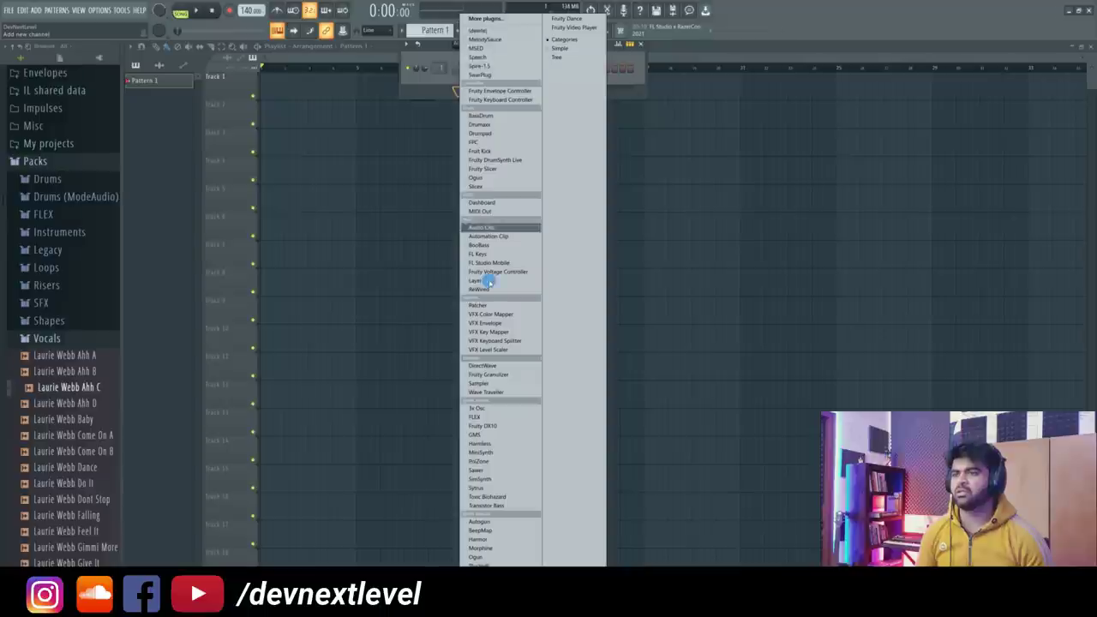
{"action": "left_click", "coordinate": [476, 408]}
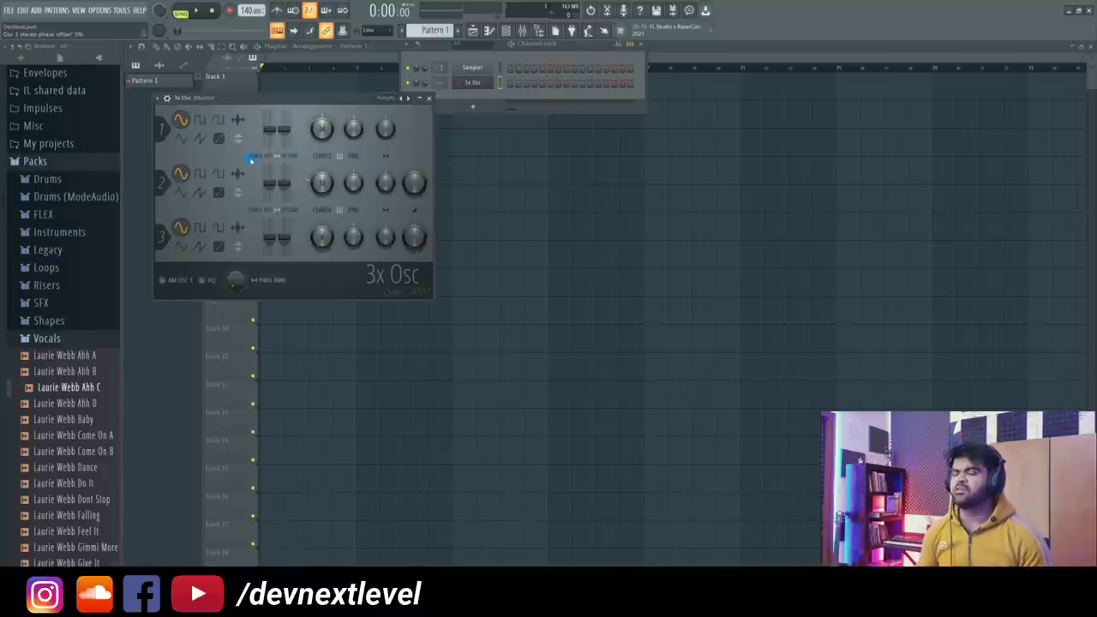
{"action": "left_click", "coordinate": [219, 138]}
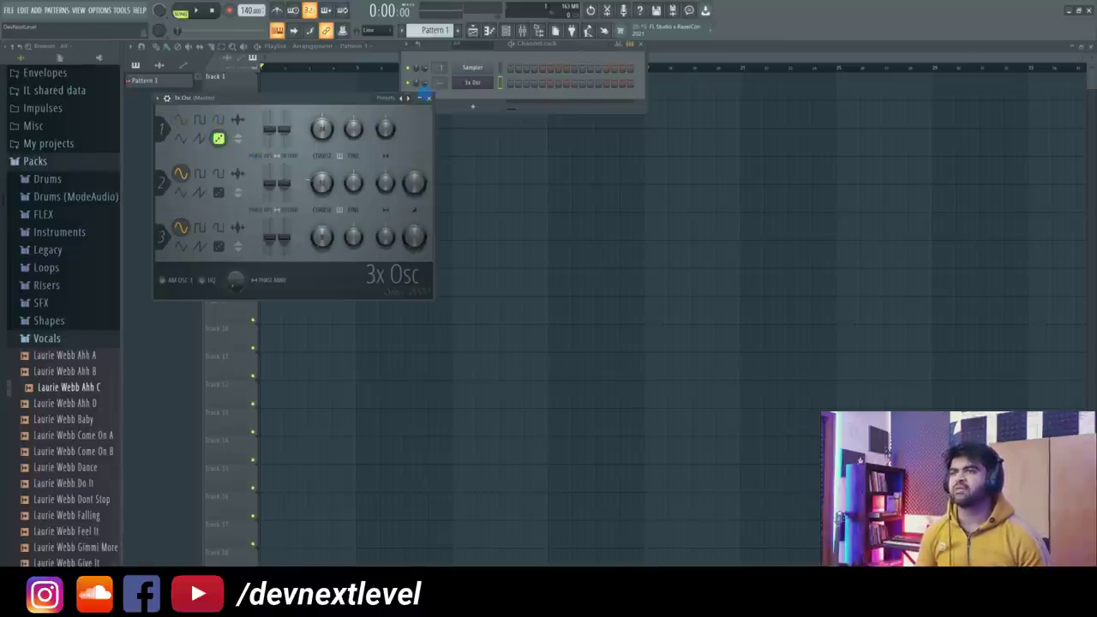
{"action": "left_click", "coordinate": [428, 98]}
- Place an F5 note at the start of the 3x Osc piano roll and lengthen it to just over eight bars
{"action": "right_click", "coordinate": [476, 83]}
{"action": "left_click", "coordinate": [514, 84]}
{"action": "left_click", "coordinate": [169, 215]}
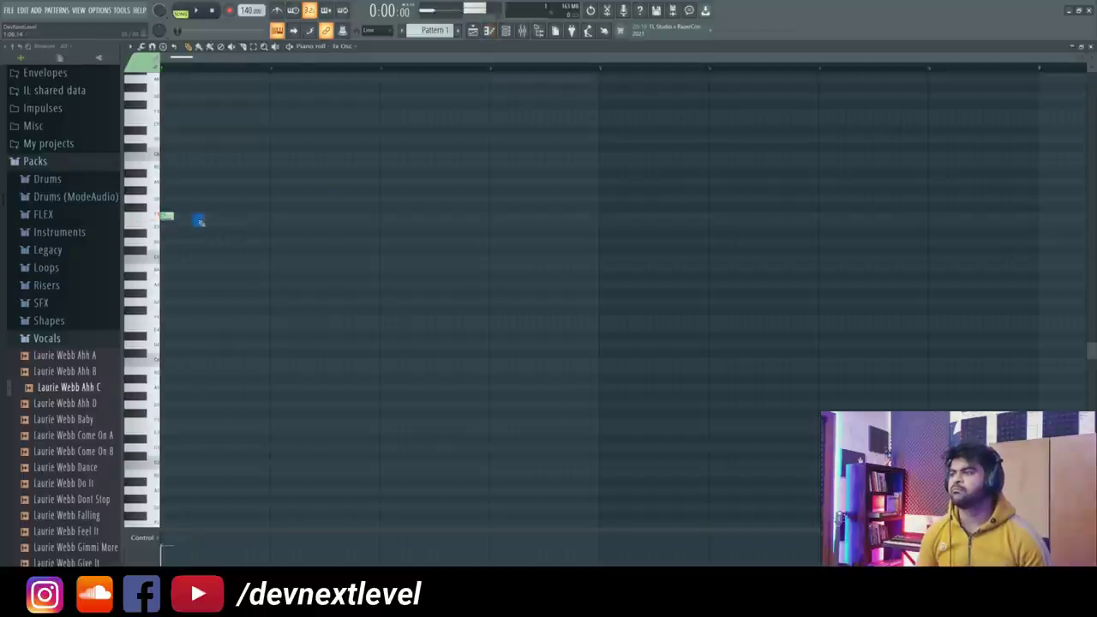
{"action": "double_click", "coordinate": [168, 215]}
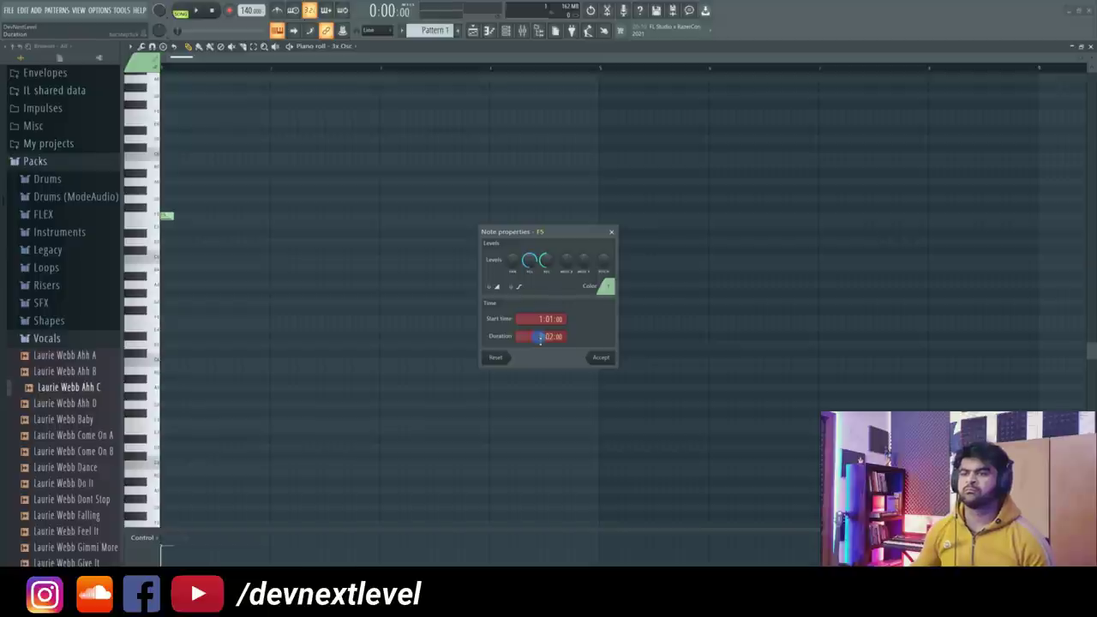
{"action": "left_click", "coordinate": [601, 357]}
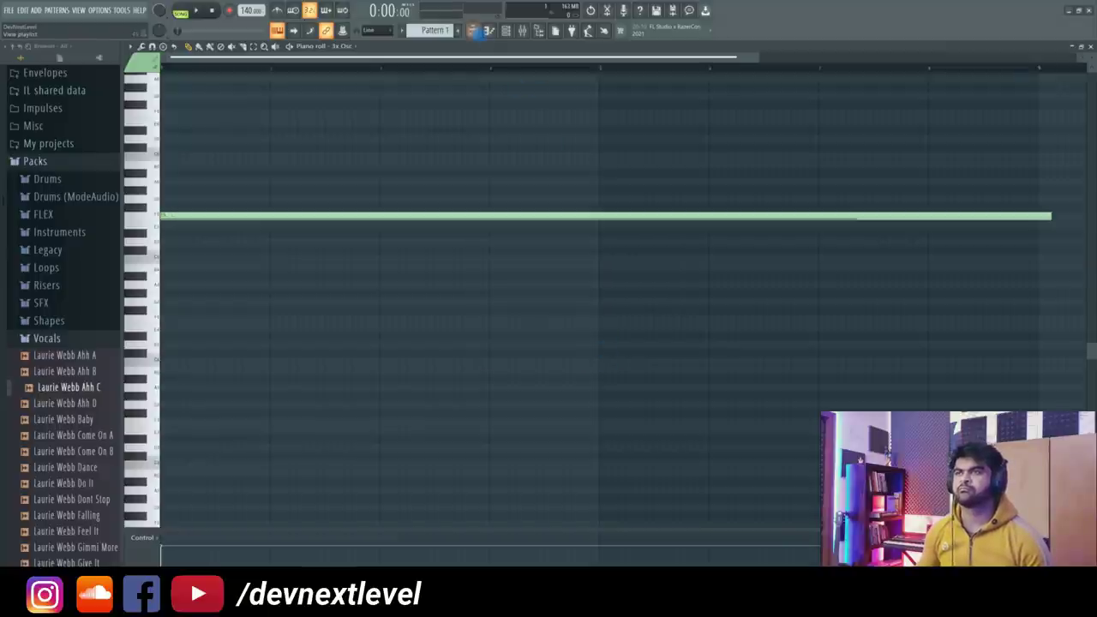
- Place Pattern 1 at the start of Track 1 in the playlist and trim it to eight bars
{"action": "left_click", "coordinate": [473, 30]}
{"action": "left_click_drag", "start_coordinate": [453, 96], "coordinate": [372, 91]}
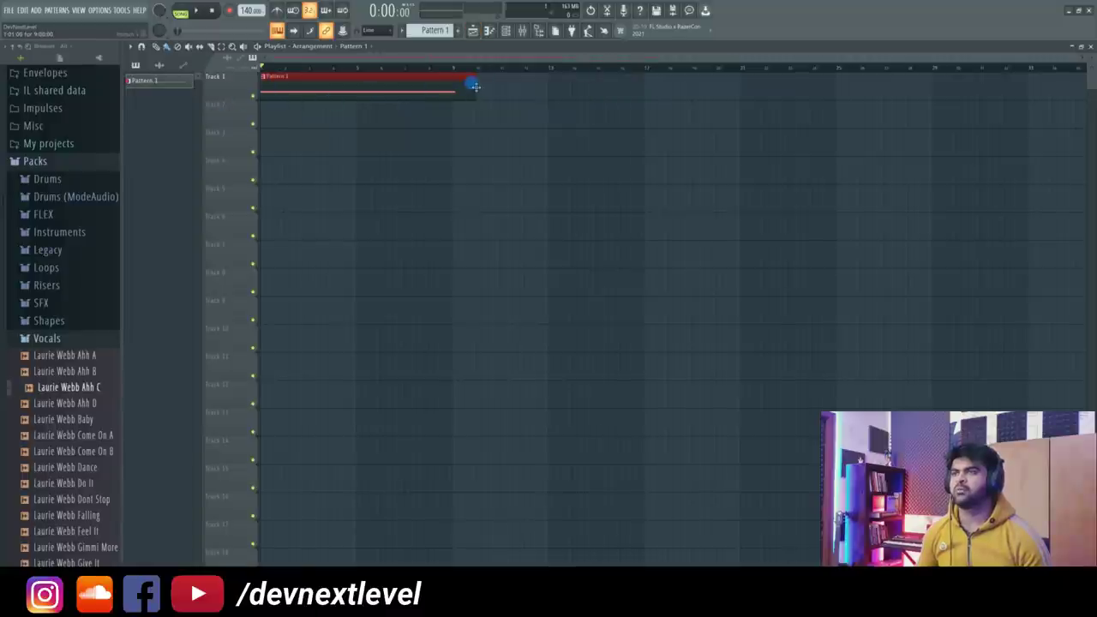
{"action": "left_click_drag", "start_coordinate": [474, 83], "coordinate": [446, 86]}
- Consolidate Track 1 into a stereo 32-bit float WAV audio clip
{"action": "left_click", "coordinate": [240, 89]}
{"action": "right_click", "coordinate": [238, 86]}
{"action": "mouse_move", "coordinate": [287, 213]}
{"action": "left_click", "coordinate": [336, 216]}
{"action": "left_click", "coordinate": [620, 437]}
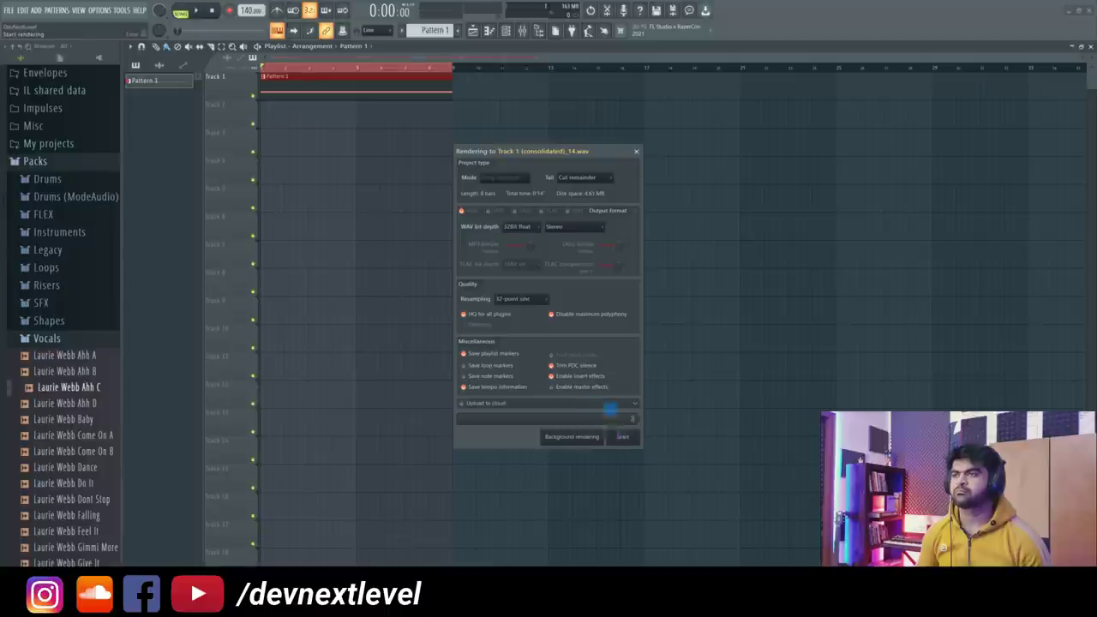
- Play back the consolidated noise clip on Track 1 briefly
{"action": "left_click", "coordinate": [348, 113]}
{"action": "key", "text": "Delete"}
{"action": "key", "text": "space"}
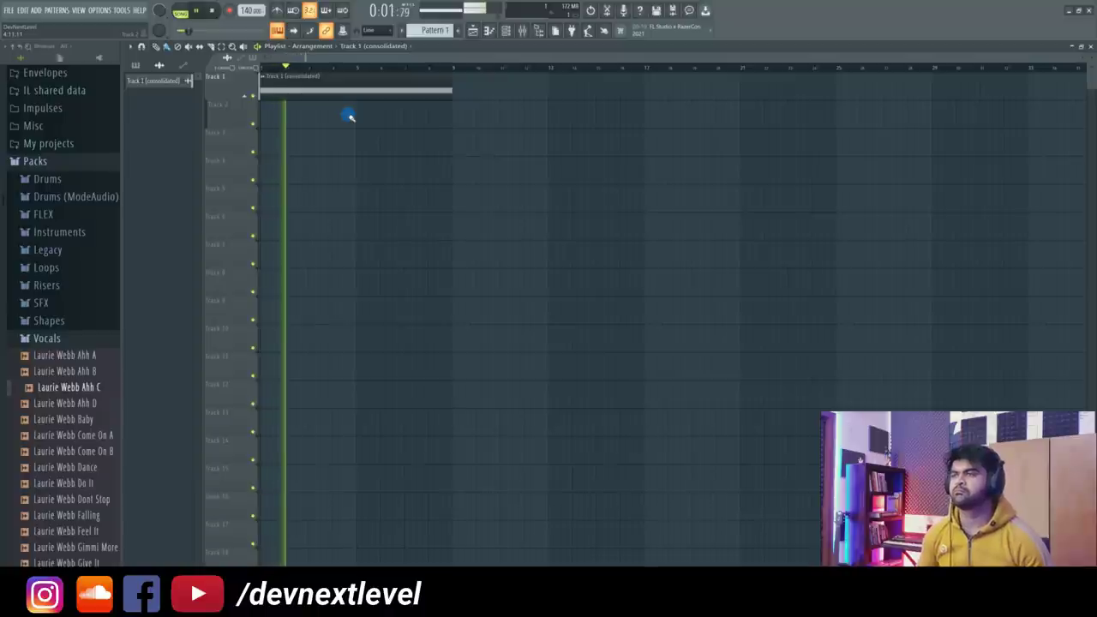
{"action": "key", "text": "space"}
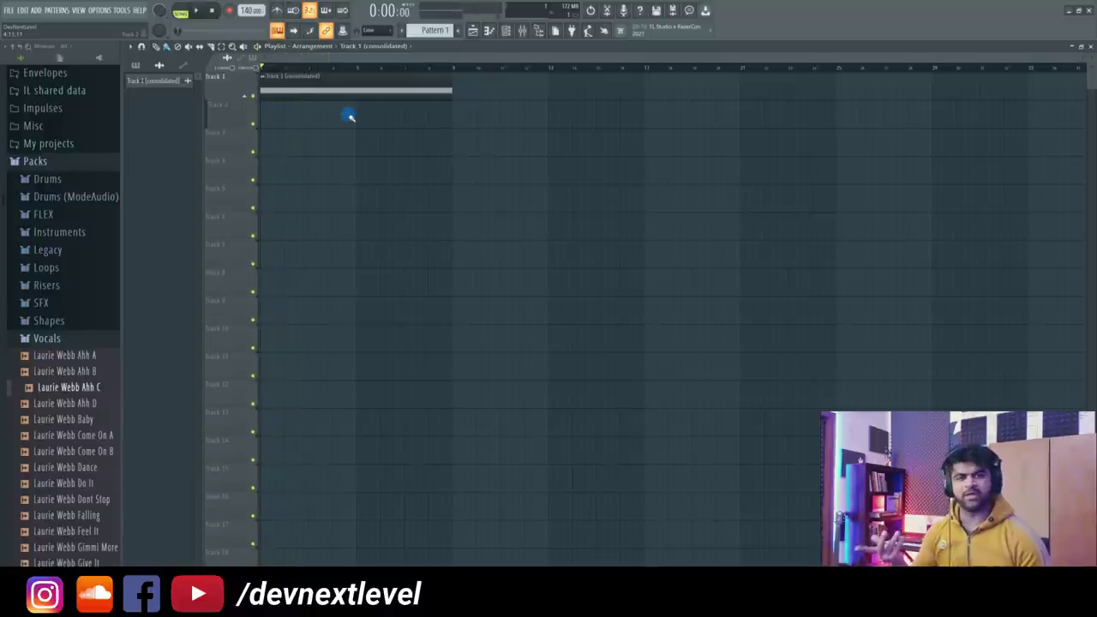
- Load Insight Pro into the first effect slot of the Master channel and close the mixer
{"action": "left_click", "coordinate": [523, 34]}
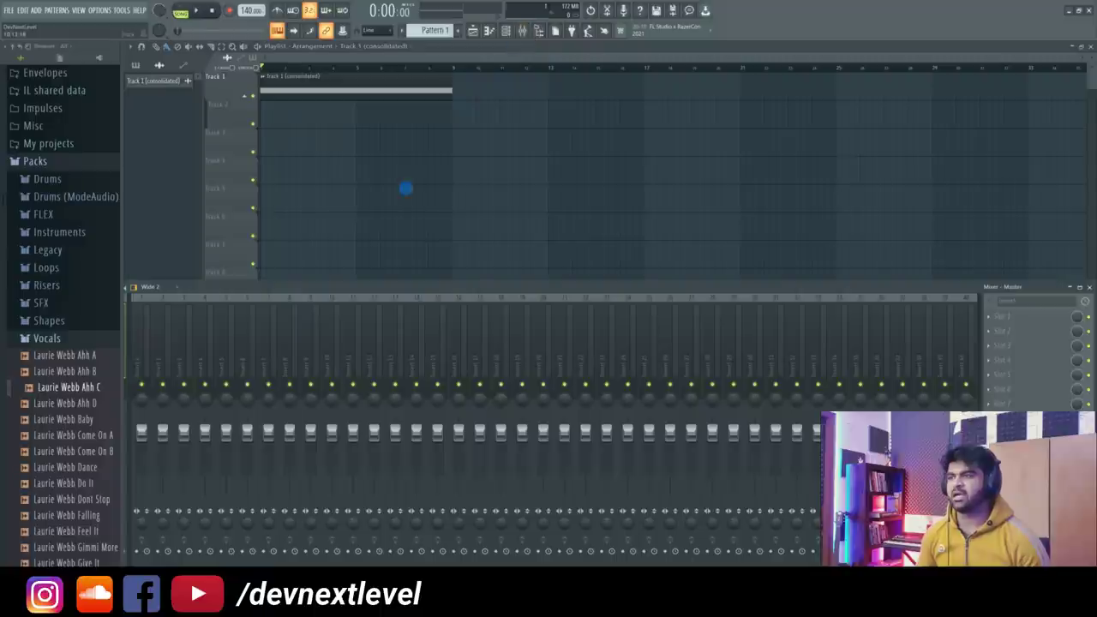
{"action": "left_click", "coordinate": [993, 323]}
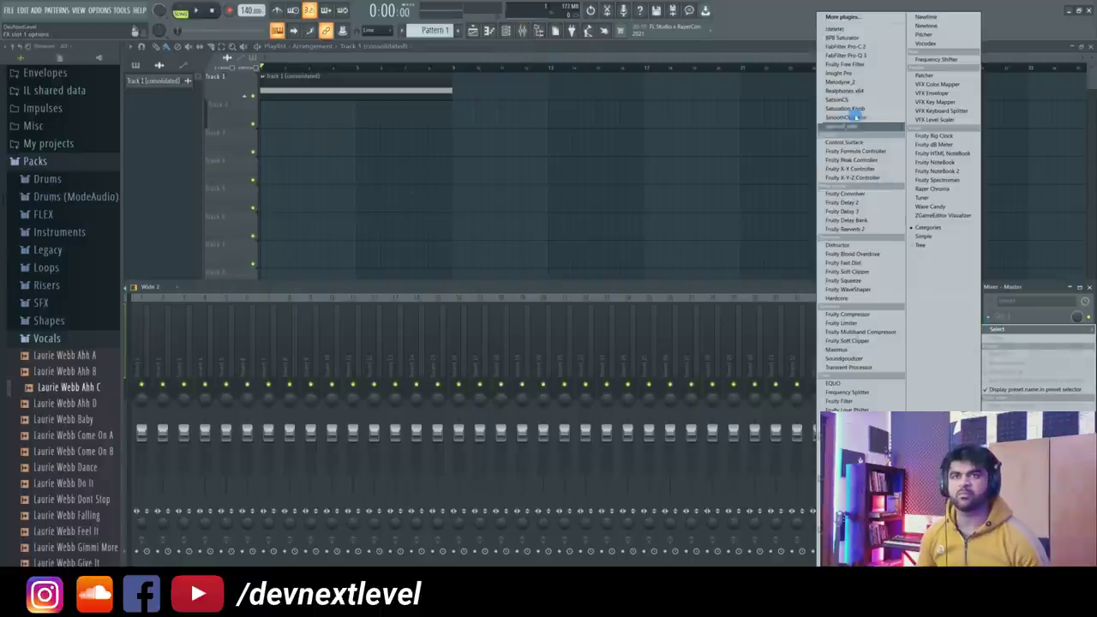
{"action": "left_click", "coordinate": [844, 74]}
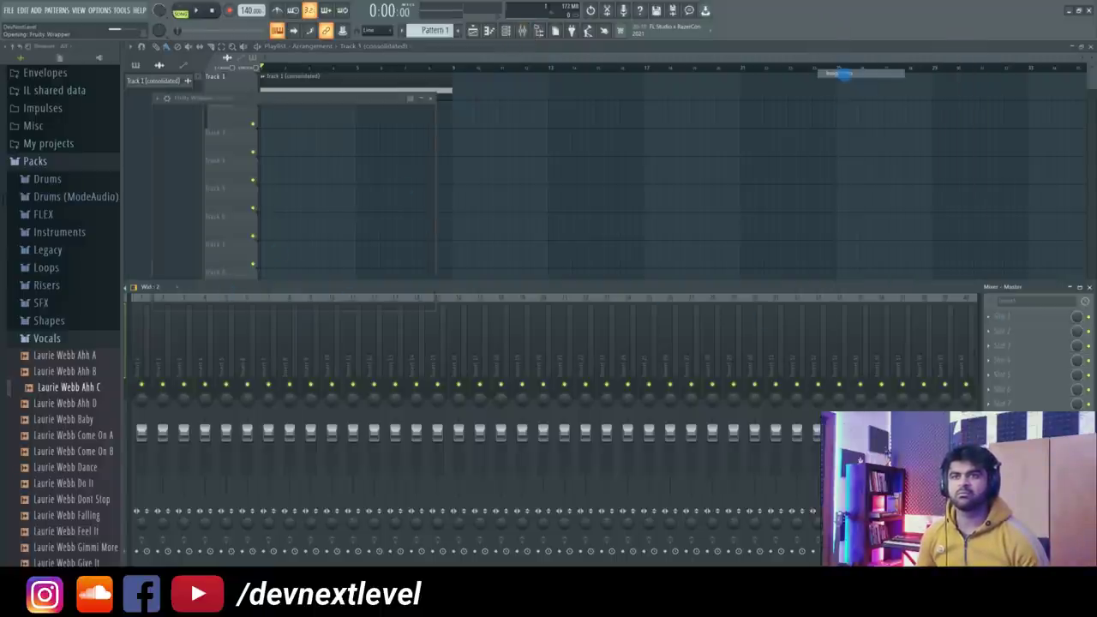
{"action": "left_click_drag", "start_coordinate": [652, 288], "coordinate": [747, 355]}
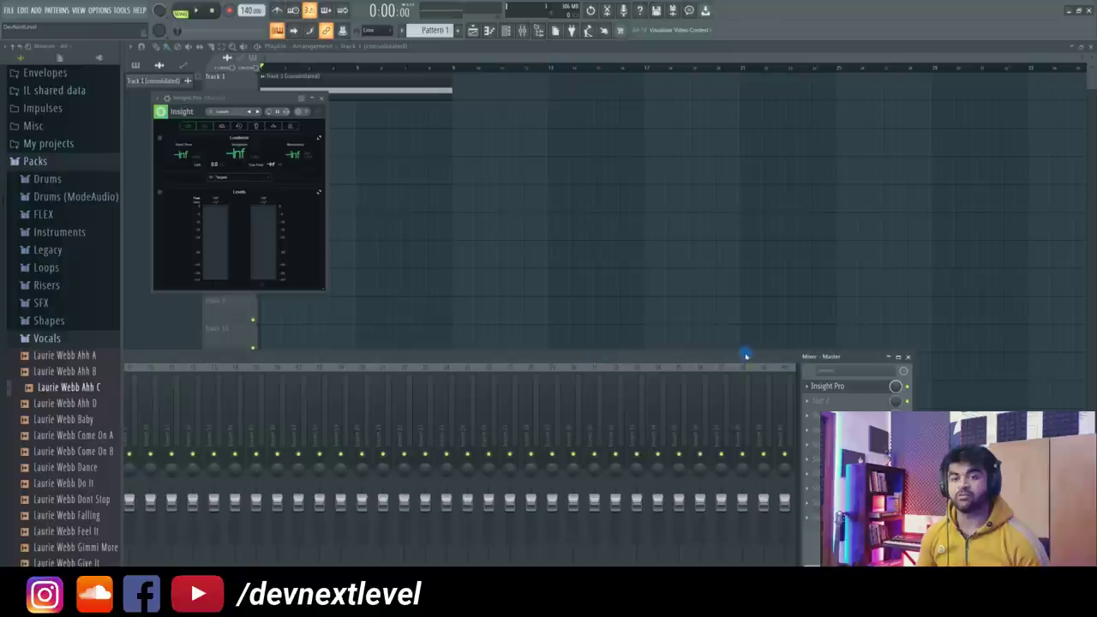
{"action": "left_click", "coordinate": [909, 359]}
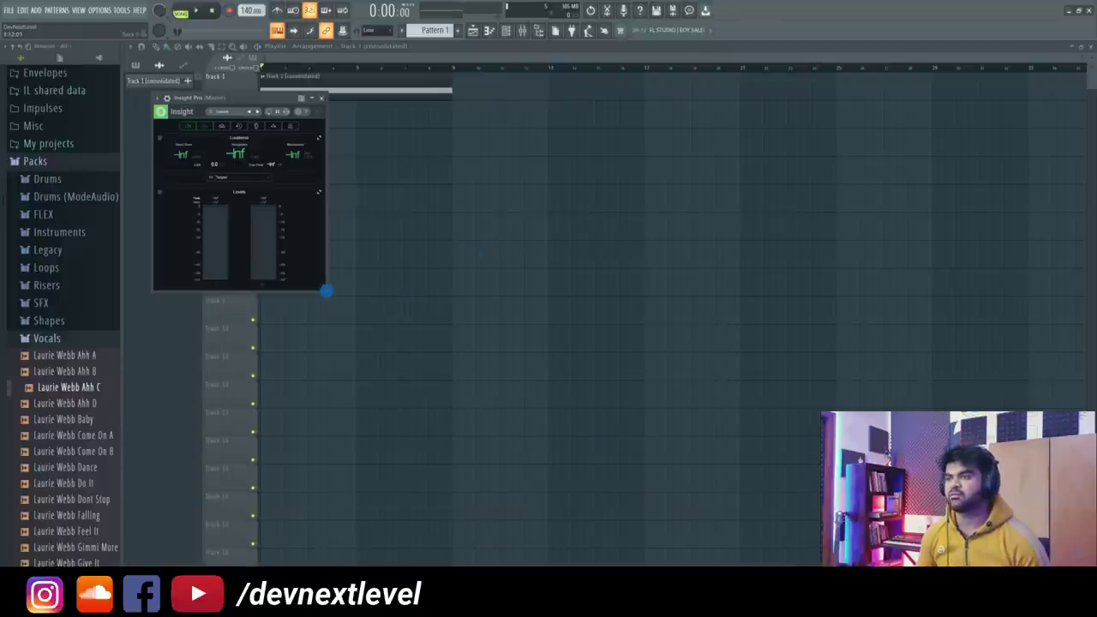
- Enlarge the Insight Pro window and show only its History view
{"action": "left_click_drag", "start_coordinate": [334, 294], "coordinate": [769, 504]}
{"action": "left_click", "coordinate": [354, 126]}
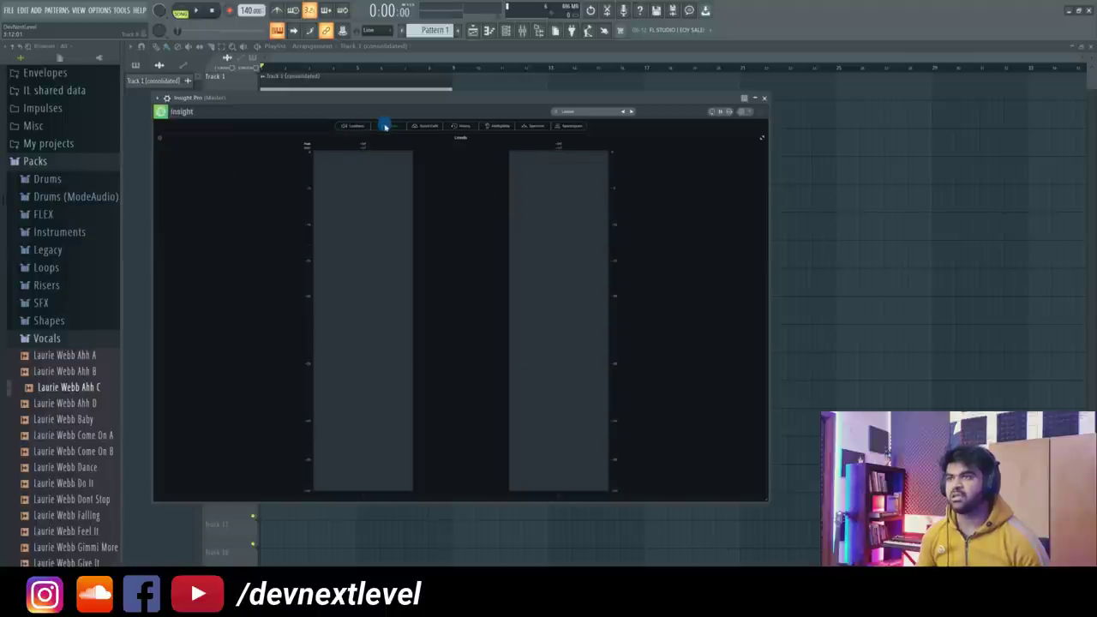
{"action": "left_click", "coordinate": [457, 124]}
{"action": "left_click", "coordinate": [396, 128]}
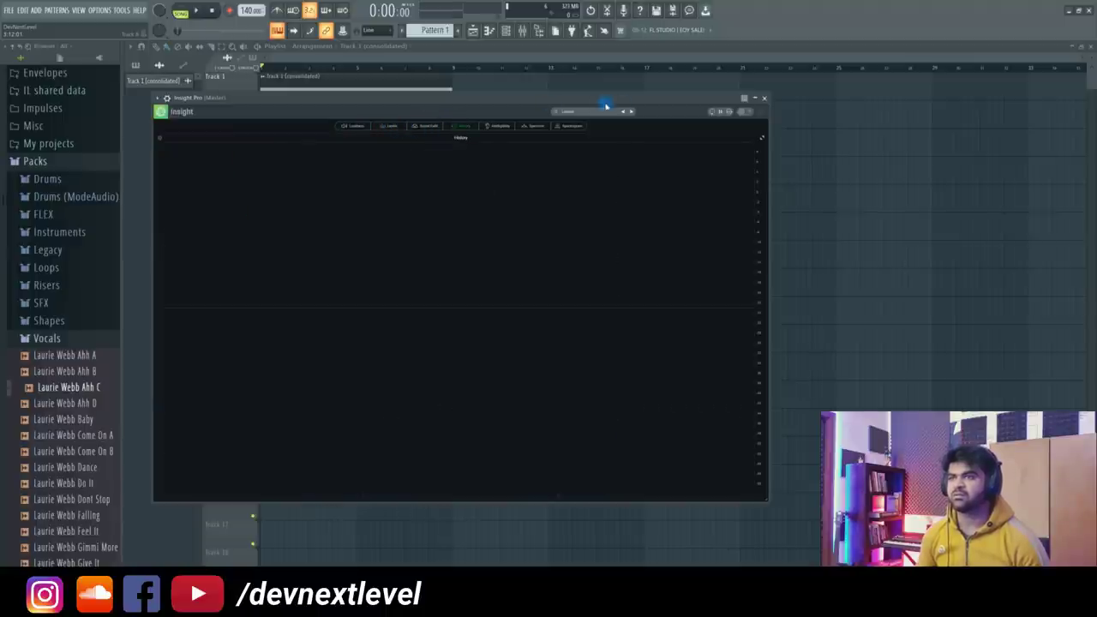
- Move Insight clear of the clip and play the noise while monitoring its loudness history
{"action": "left_click_drag", "start_coordinate": [453, 102], "coordinate": [684, 112]}
{"action": "key", "text": "space"}
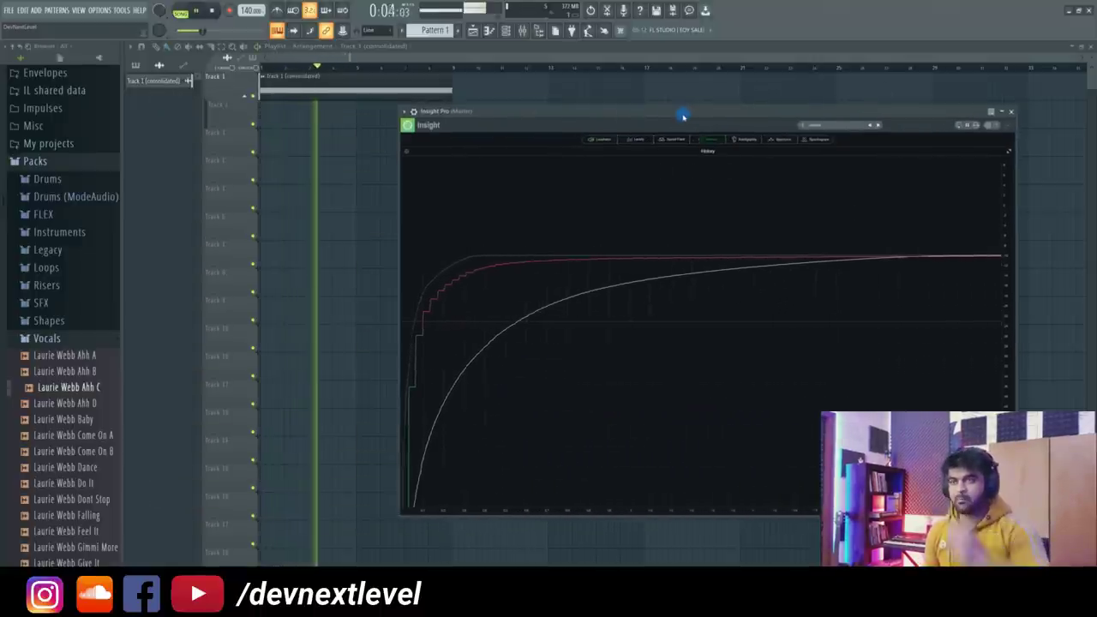
{"action": "key", "text": "space"}
{"action": "left_click_drag", "start_coordinate": [506, 112], "coordinate": [565, 124]}
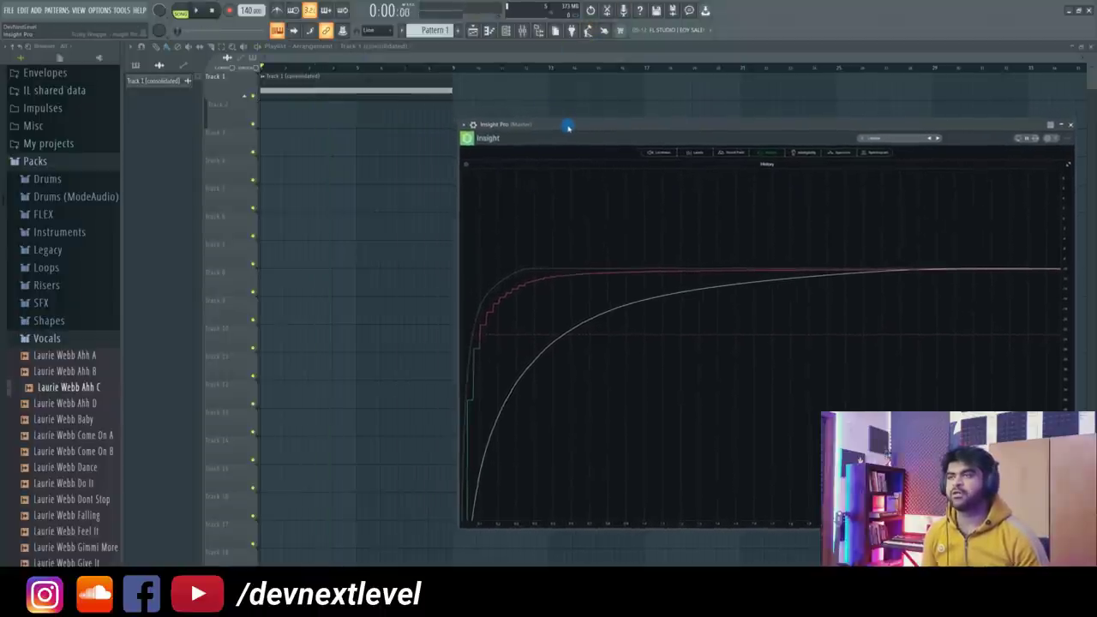
- Reopen Insight Pro from the Master channel and make its window detached so it stays above the playlist
{"action": "left_click", "coordinate": [300, 84]}
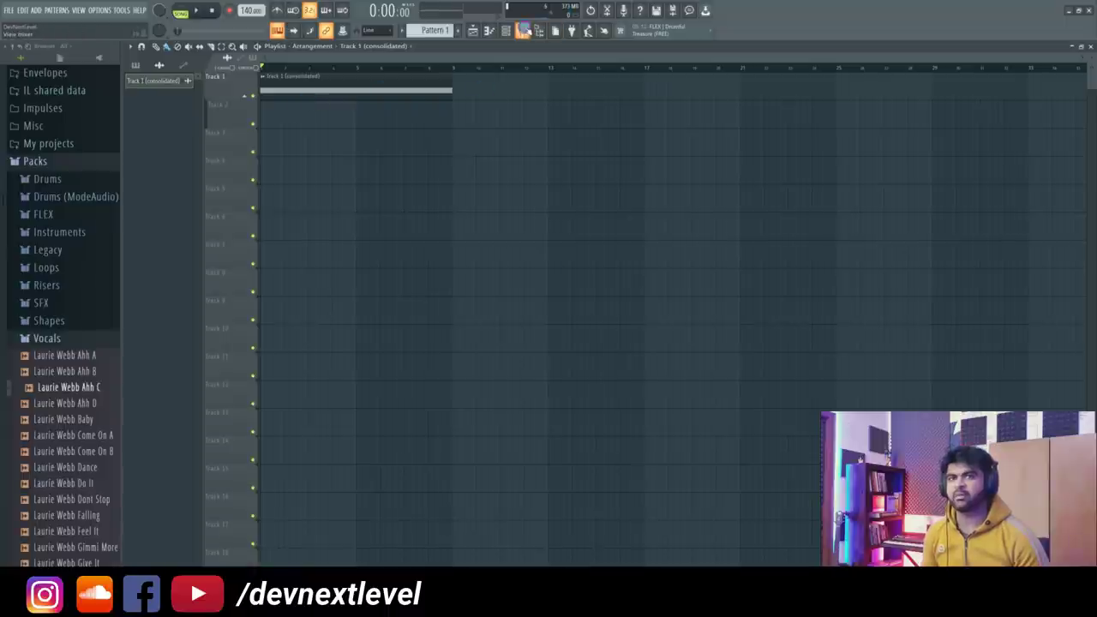
{"action": "left_click", "coordinate": [540, 29]}
{"action": "left_click", "coordinate": [833, 388]}
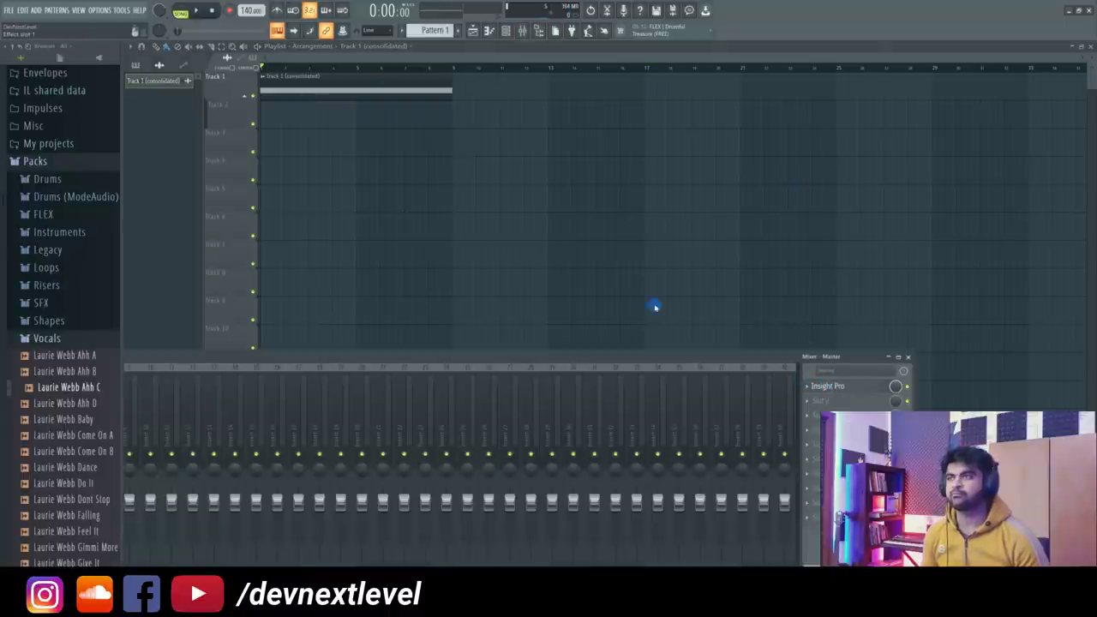
{"action": "left_click", "coordinate": [464, 125]}
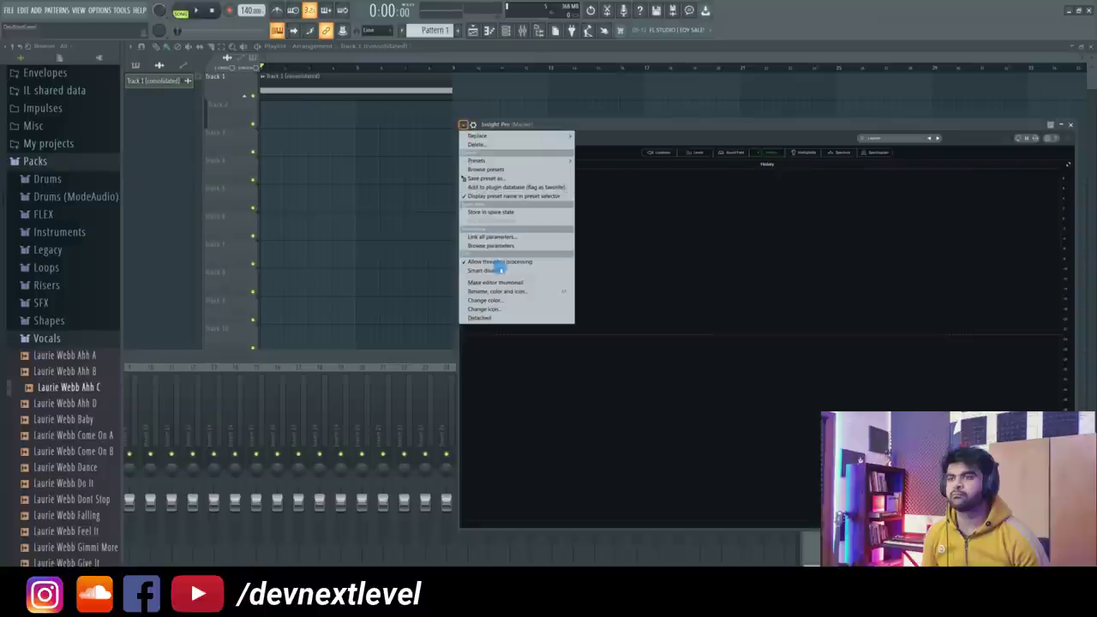
{"action": "left_click", "coordinate": [496, 318]}
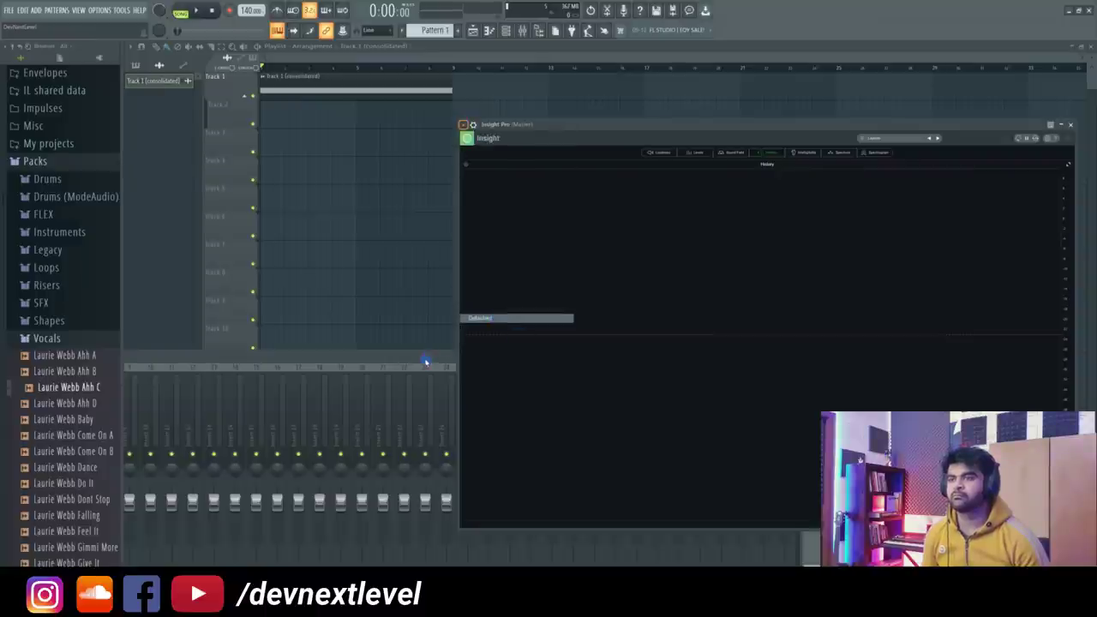
{"action": "left_click", "coordinate": [392, 331]}
{"action": "right_click", "coordinate": [418, 342]}
- Set the project's timebase to 960 PPQ in the project general settings
{"action": "scroll", "coordinate": [265, 67], "scroll_direction": "up", "scroll_amount": 3}
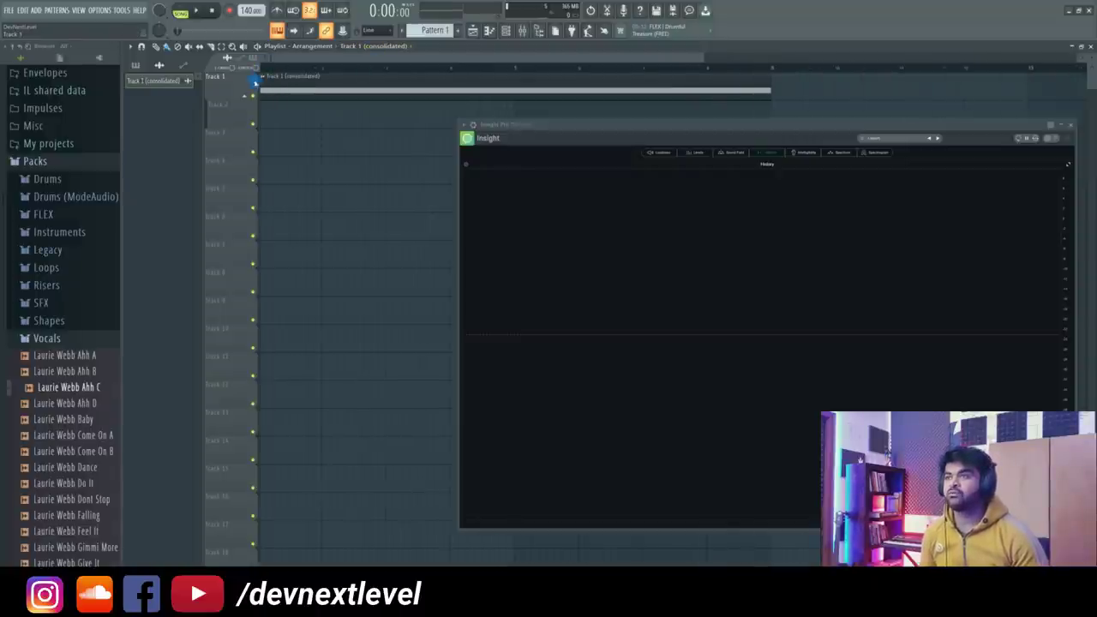
{"action": "scroll", "coordinate": [263, 69], "scroll_direction": "up", "scroll_amount": 2}
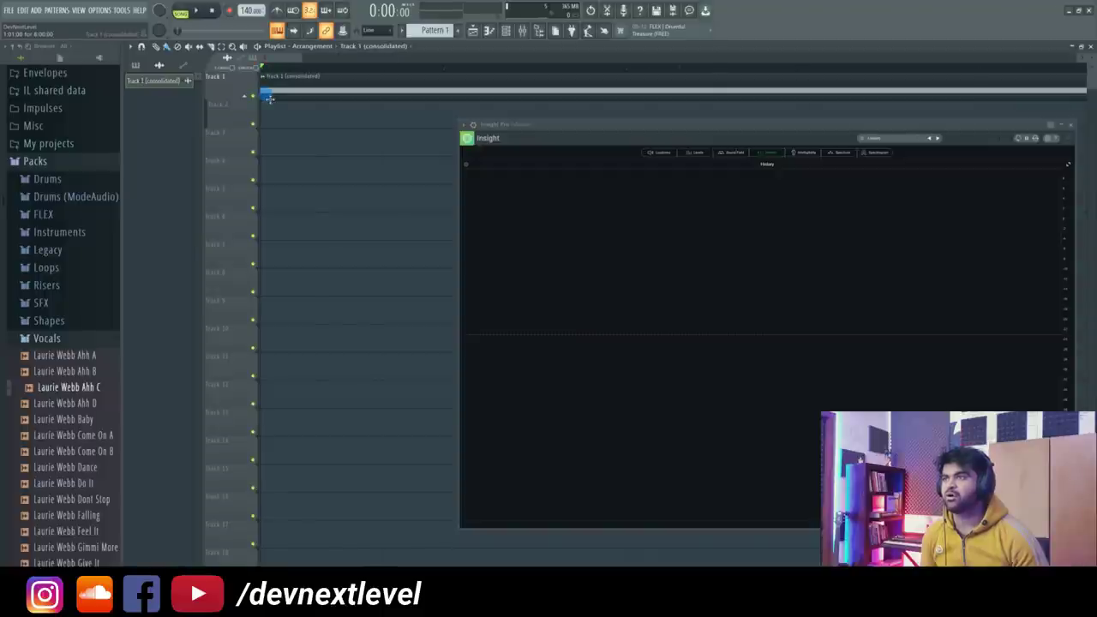
{"action": "left_click", "coordinate": [107, 10]}
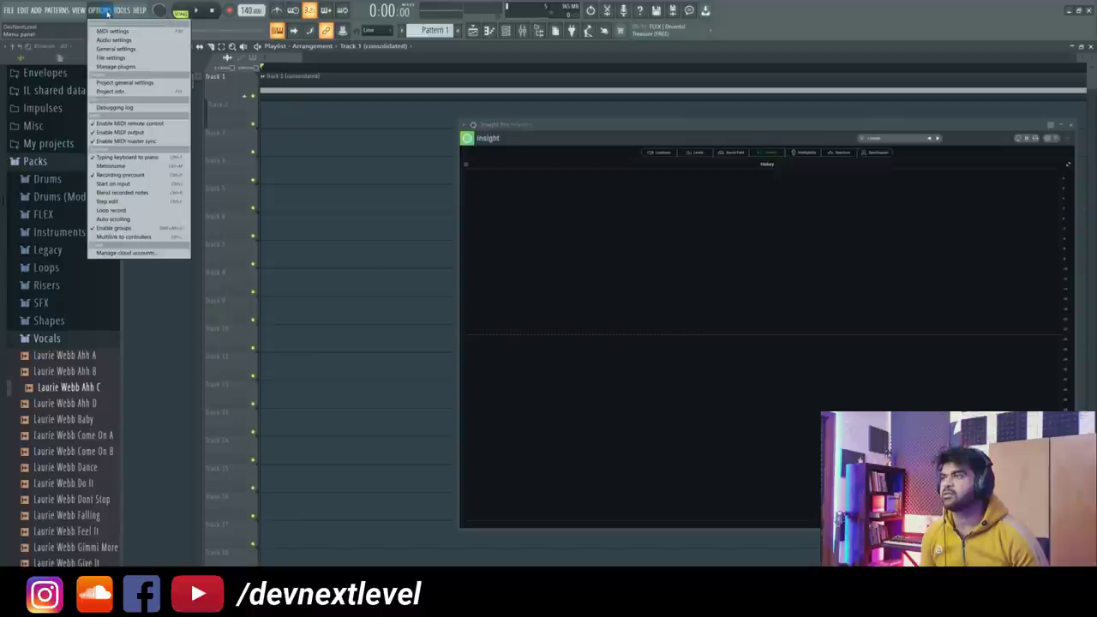
{"action": "left_click", "coordinate": [124, 83]}
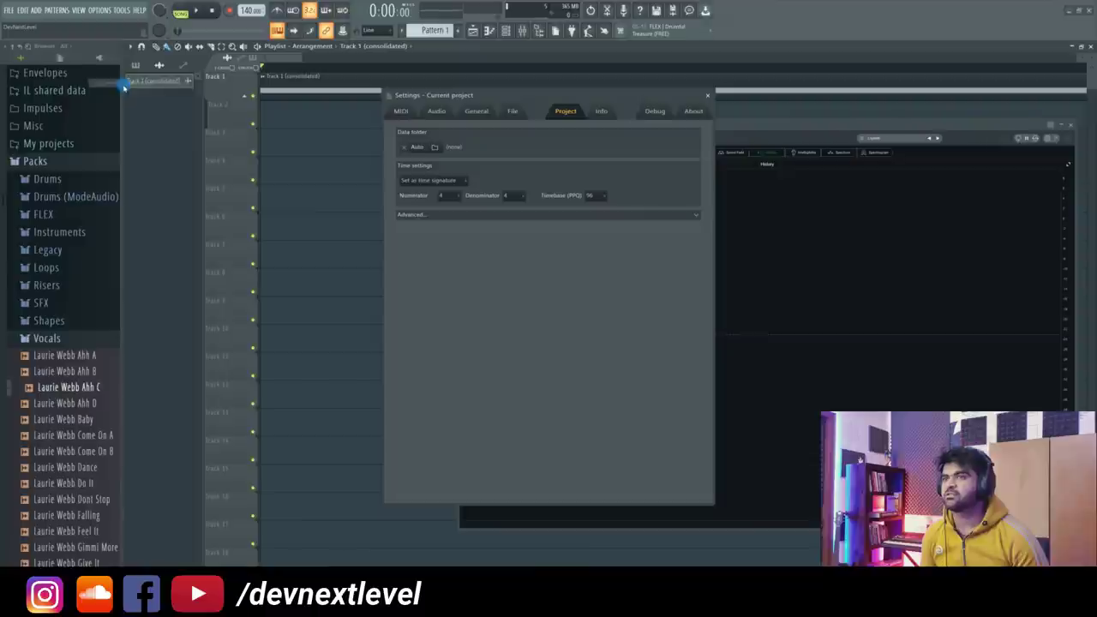
{"action": "left_click", "coordinate": [597, 196]}
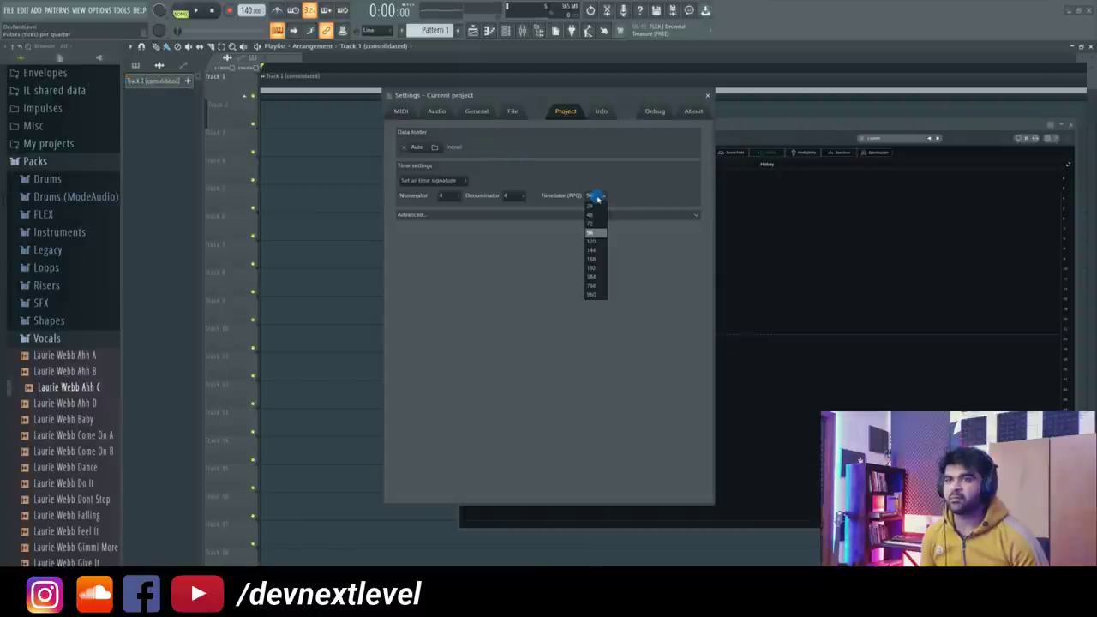
{"action": "left_click", "coordinate": [596, 293]}
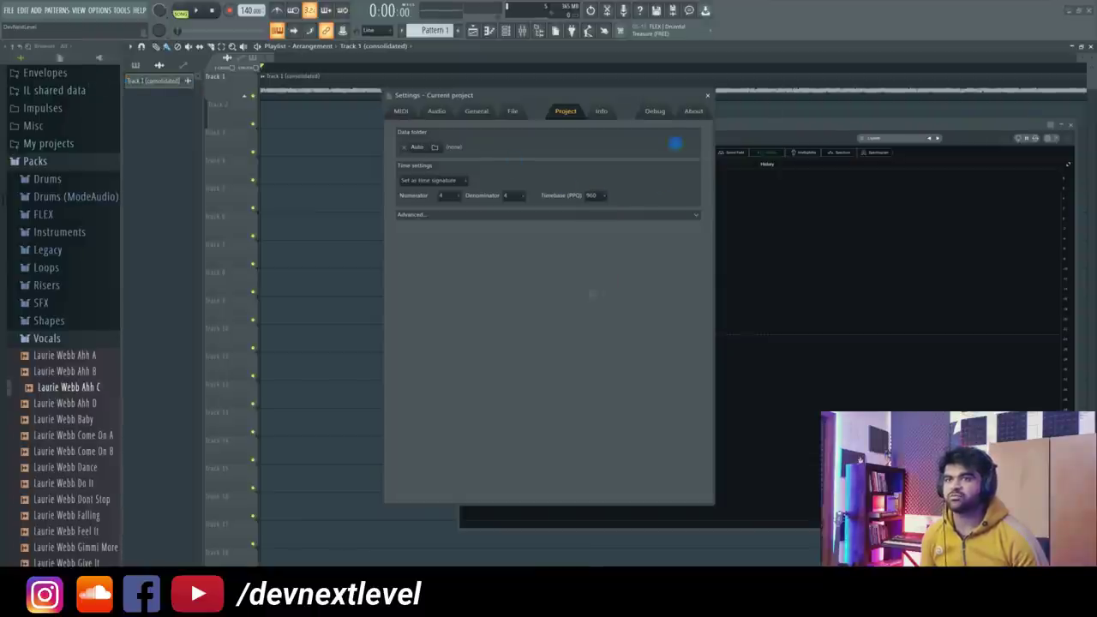
{"action": "left_click", "coordinate": [707, 95]}
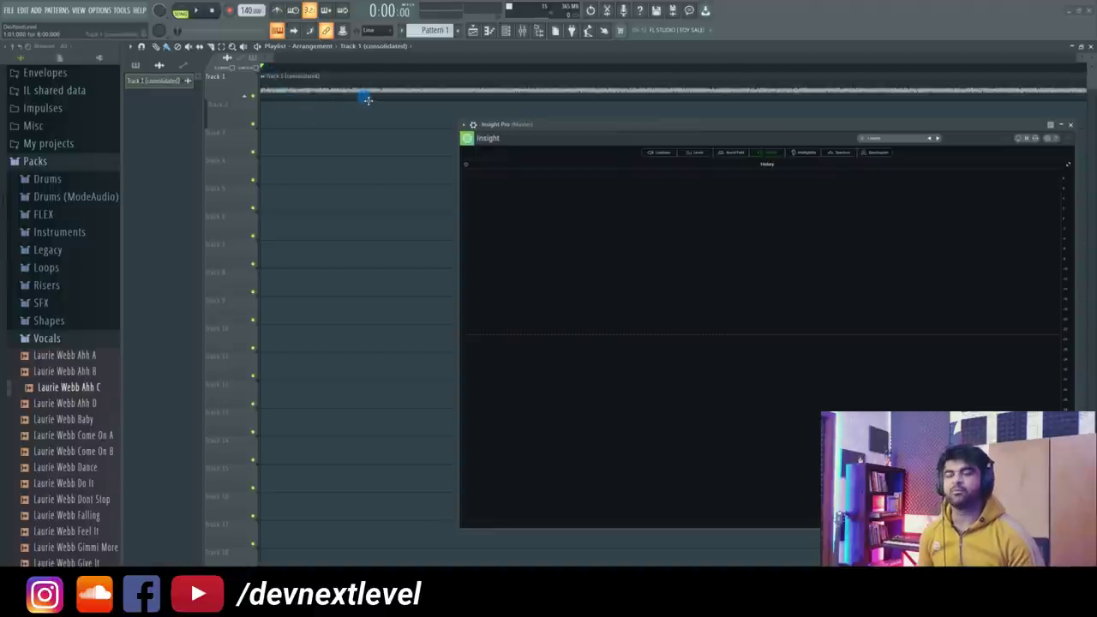
- Duplicate the noise clip onto Track 2 at the same start position and make the copy unique
{"action": "left_click_drag", "start_coordinate": [292, 87], "coordinate": [276, 127]}
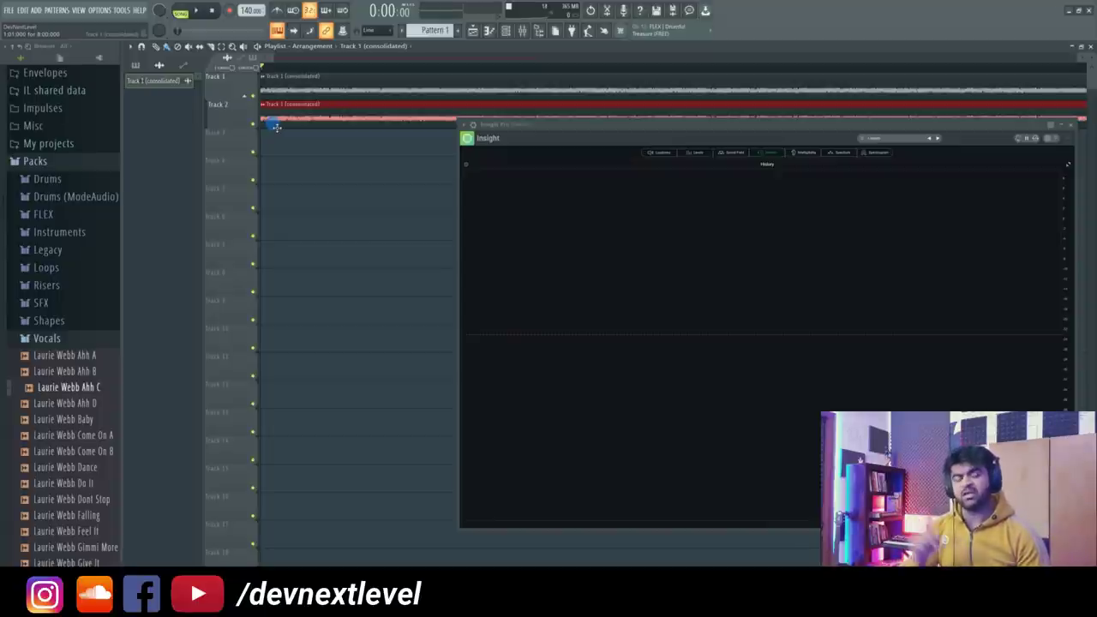
{"action": "left_click_drag", "start_coordinate": [276, 127], "coordinate": [265, 126]}
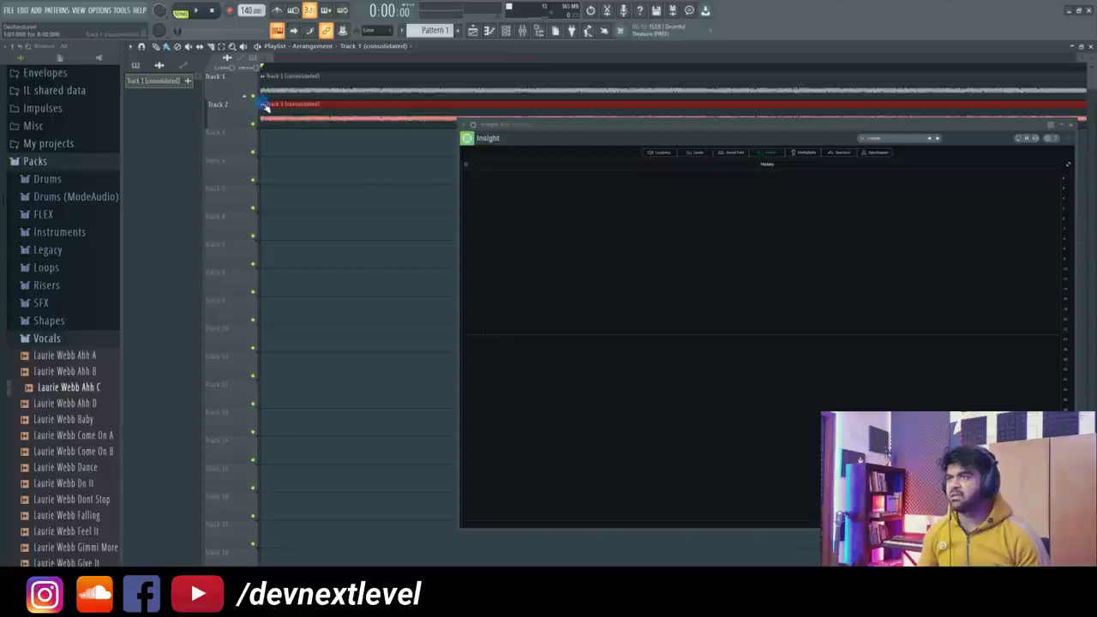
{"action": "left_click", "coordinate": [266, 104]}
{"action": "left_click", "coordinate": [290, 173]}
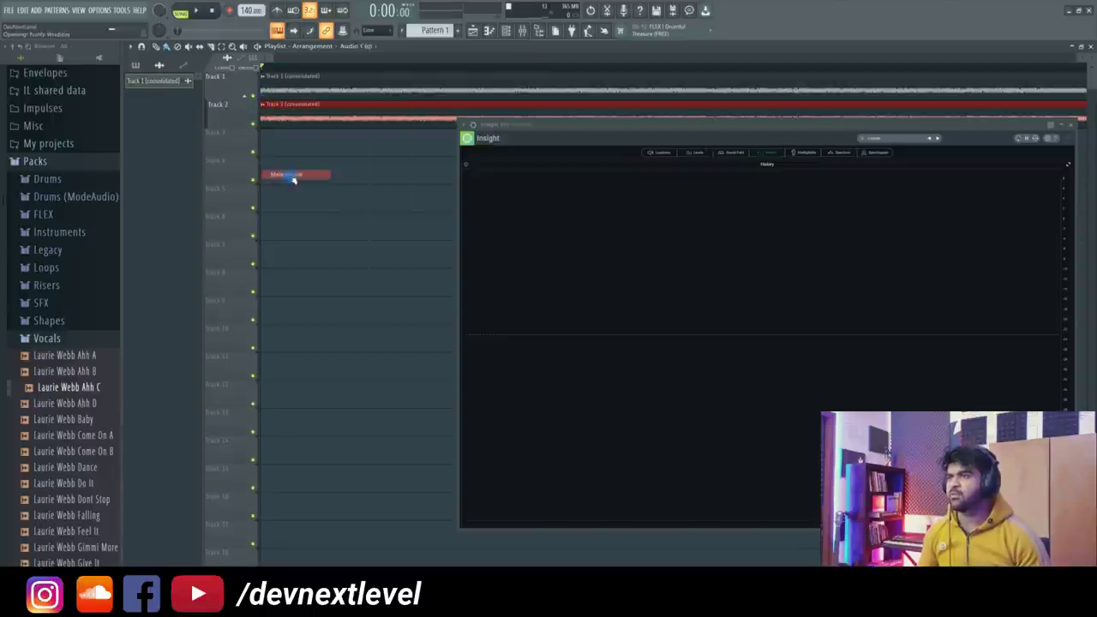
- Enable Reverse polarity for the duplicated noise clip on Track 2
{"action": "double_click", "coordinate": [294, 118]}
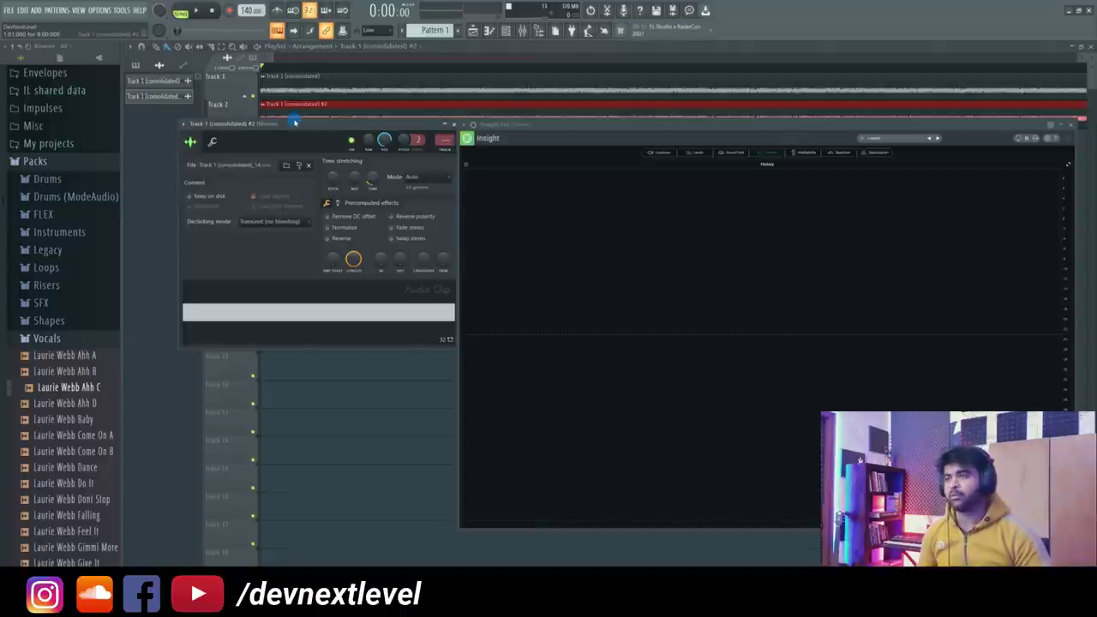
{"action": "left_click", "coordinate": [411, 220]}
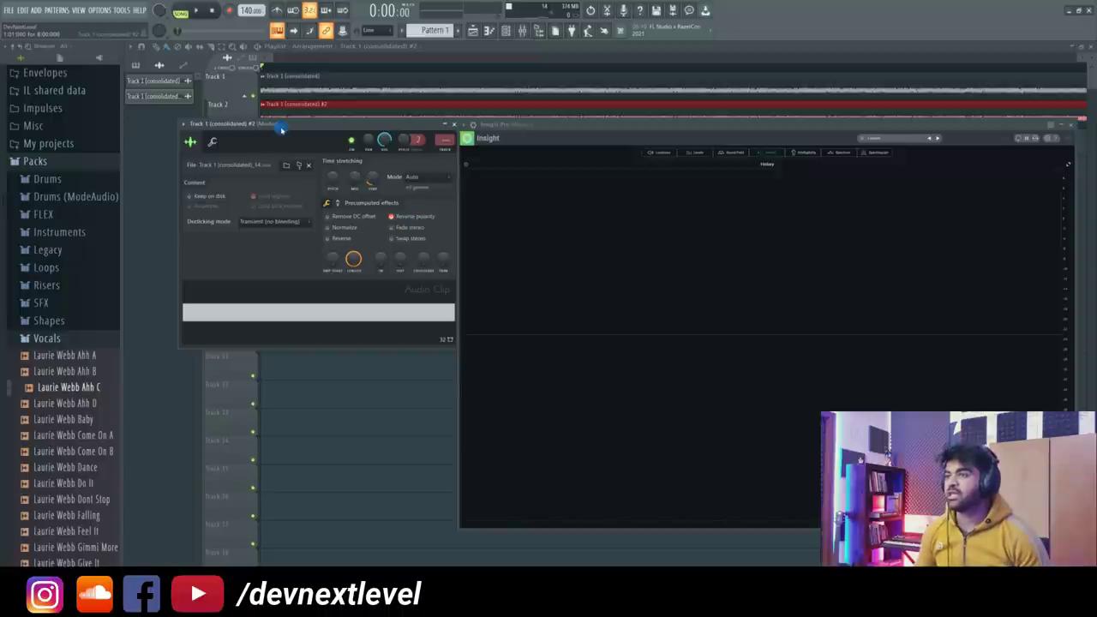
- Compare playback in Insight with the polarity-reversed Track 2 clip muted and with both noise clips unmuted
{"action": "left_click", "coordinate": [262, 125]}
{"action": "left_click", "coordinate": [260, 126]}
{"action": "key", "text": "space"}
{"action": "key", "text": "space"}
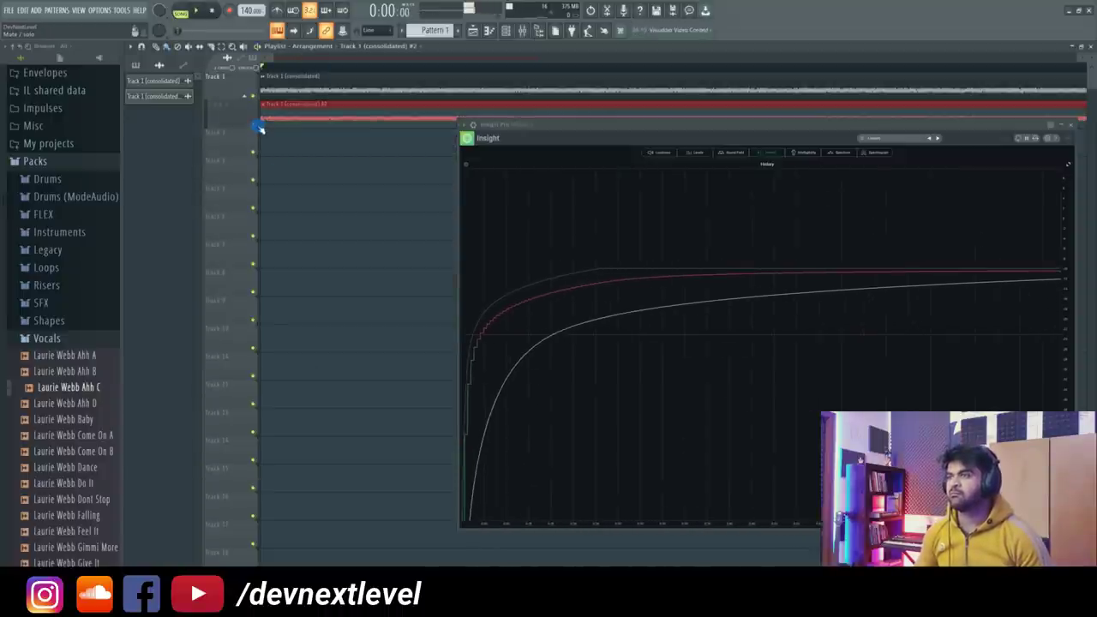
{"action": "key", "text": "space"}
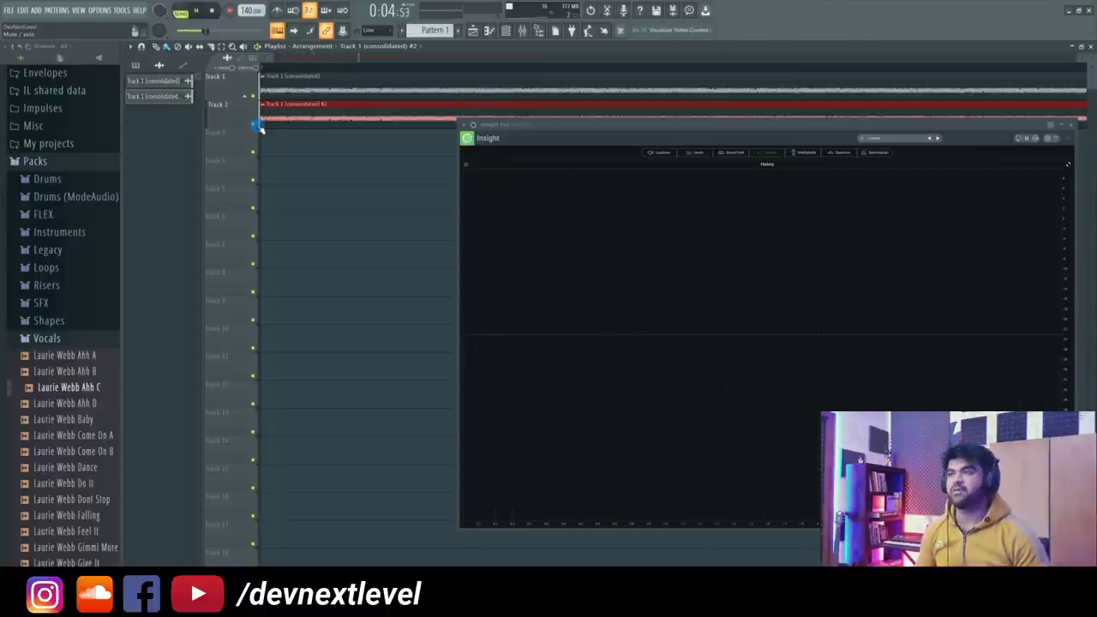
{"action": "key", "text": "space"}
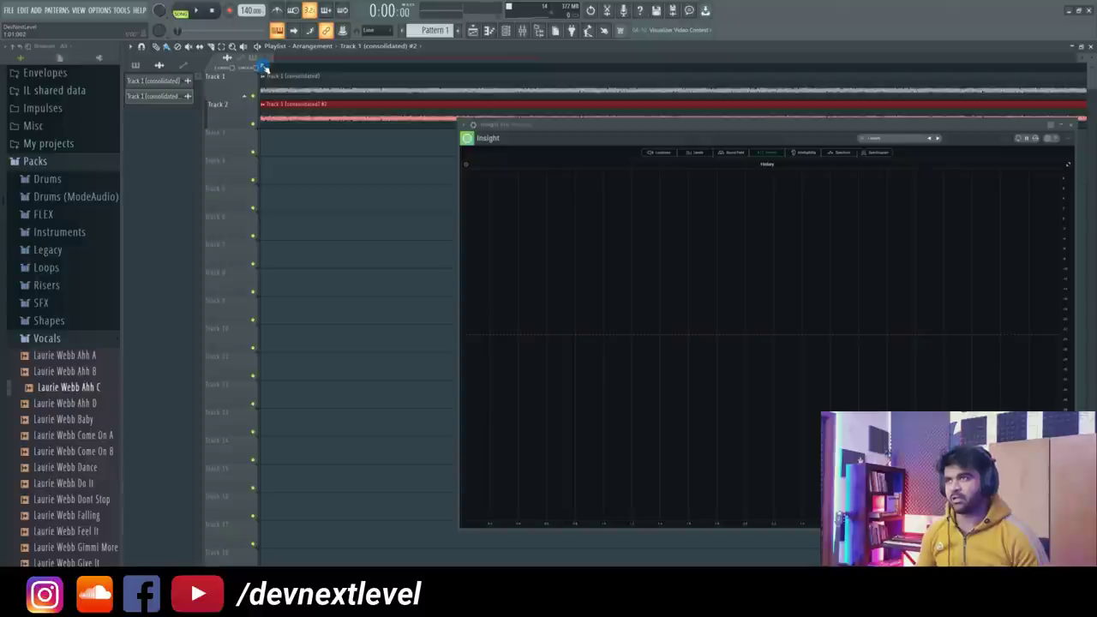
- Shift the duplicated noise clip on Track 2 slightly later and return the playhead to the song start
{"action": "left_click_drag", "start_coordinate": [266, 67], "coordinate": [314, 69]}
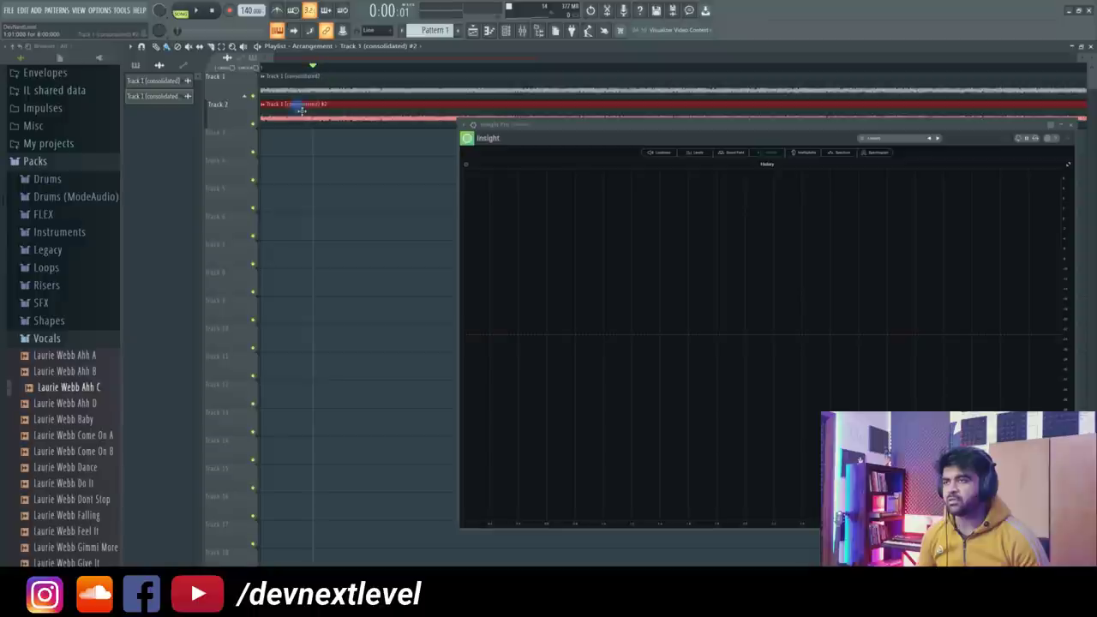
{"action": "left_click_drag", "start_coordinate": [289, 108], "coordinate": [344, 109]}
{"action": "left_click_drag", "start_coordinate": [277, 66], "coordinate": [245, 73]}
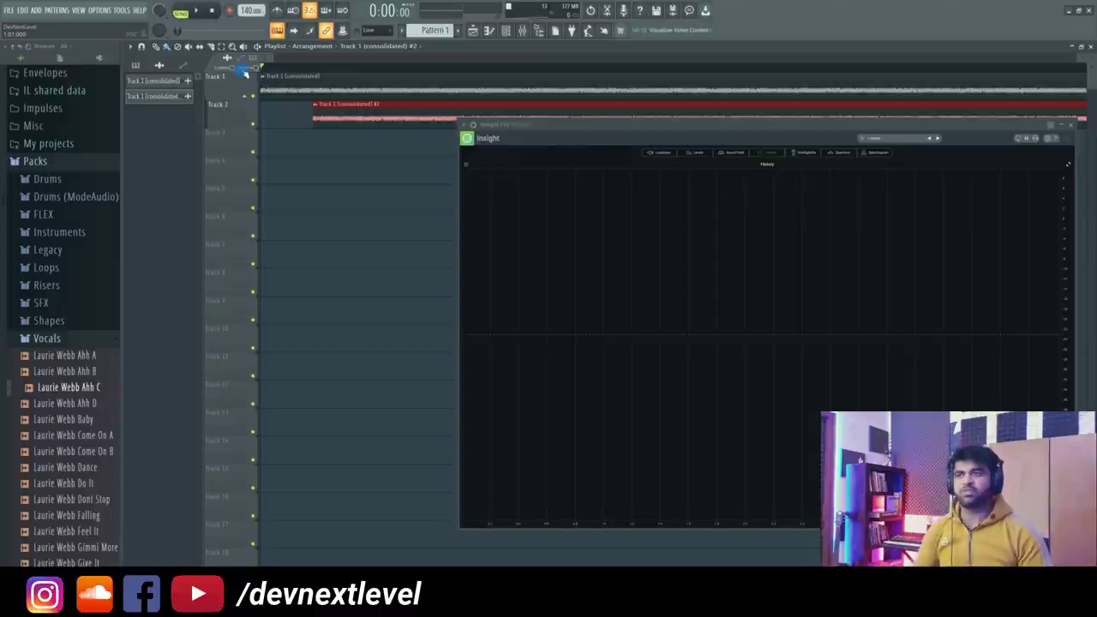
- Turn off Reverse polarity for the duplicated noise clip on Track 2 and realign it with the song start
{"action": "double_click", "coordinate": [356, 118]}
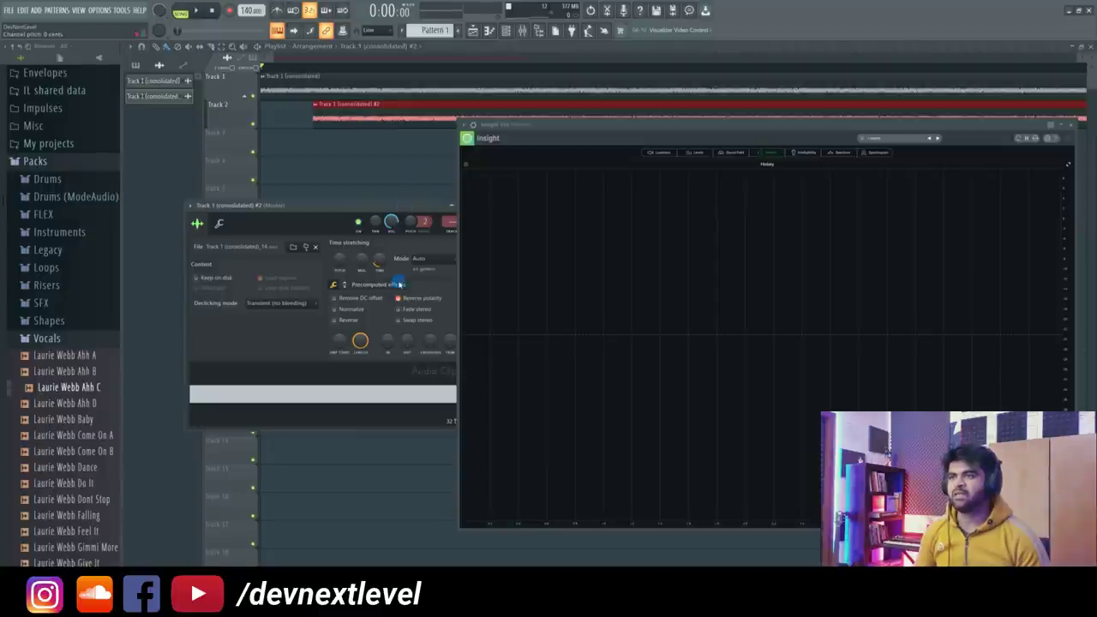
{"action": "left_click_drag", "start_coordinate": [438, 209], "coordinate": [379, 216]}
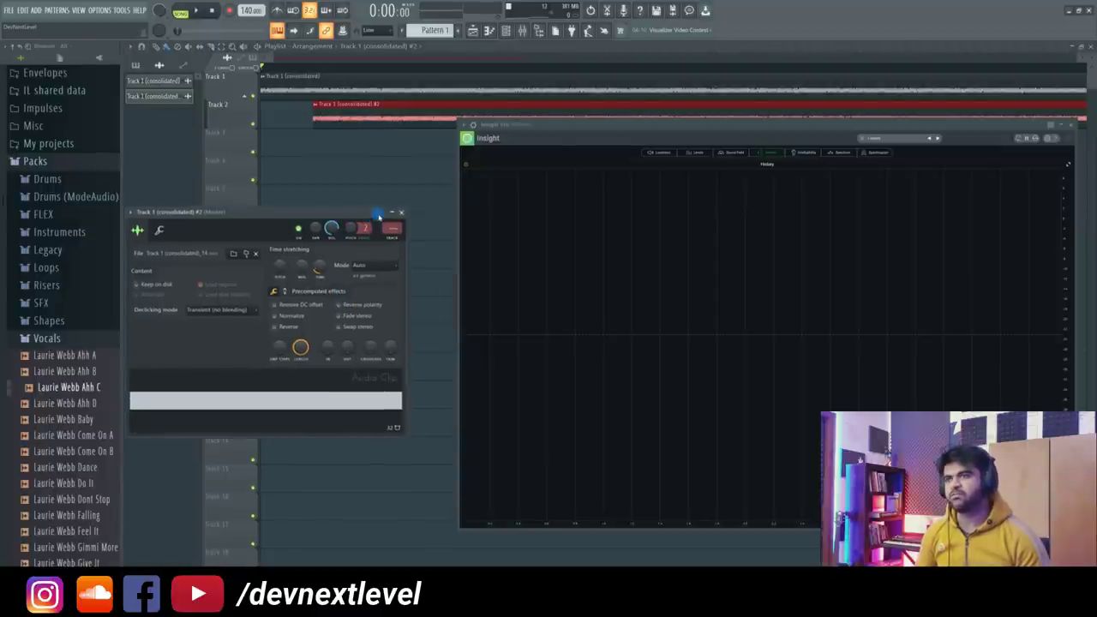
{"action": "left_click", "coordinate": [401, 212]}
{"action": "left_click_drag", "start_coordinate": [371, 124], "coordinate": [285, 120]}
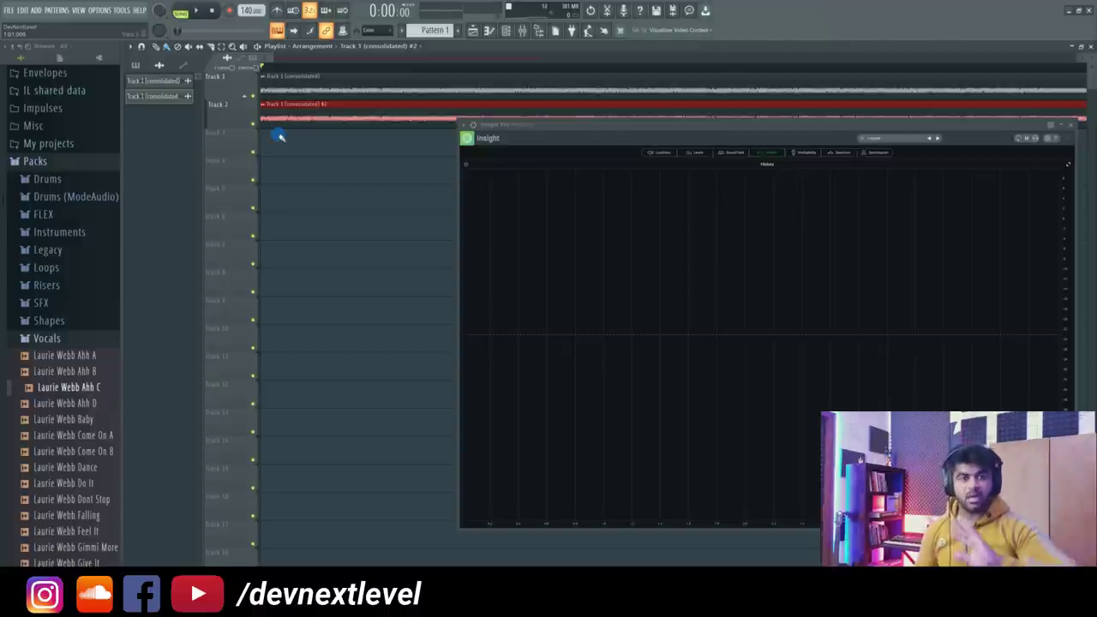
- Offset the Track 2 noise clip to start at 1:01:022 and play it together with the original
{"action": "left_click_drag", "start_coordinate": [275, 115], "coordinate": [333, 116]}
{"action": "key", "text": "space"}
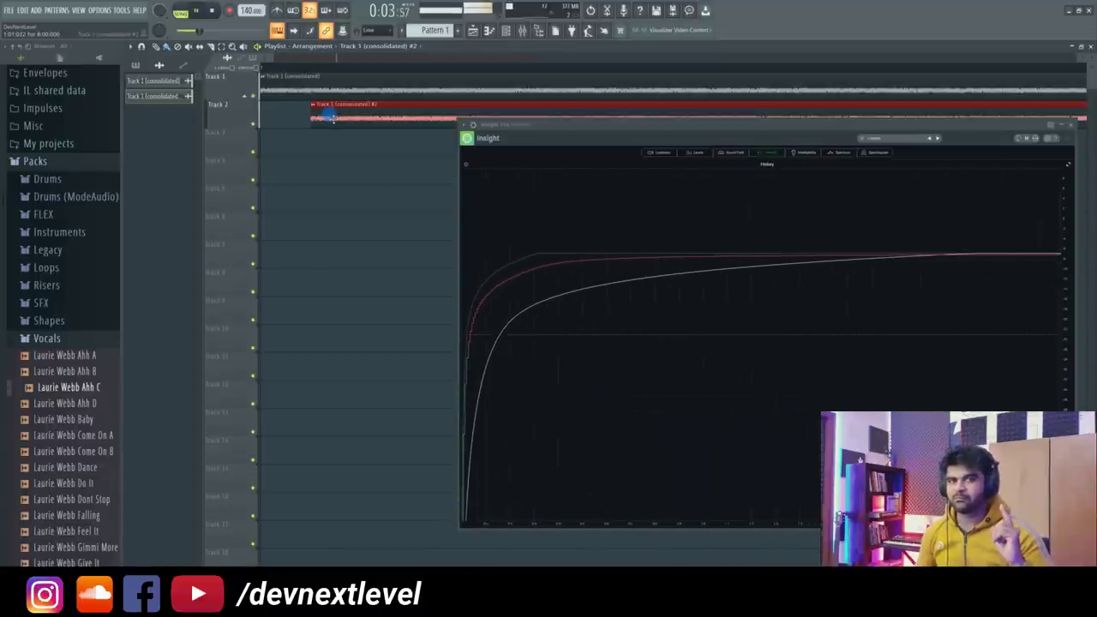
{"action": "key", "text": "space"}
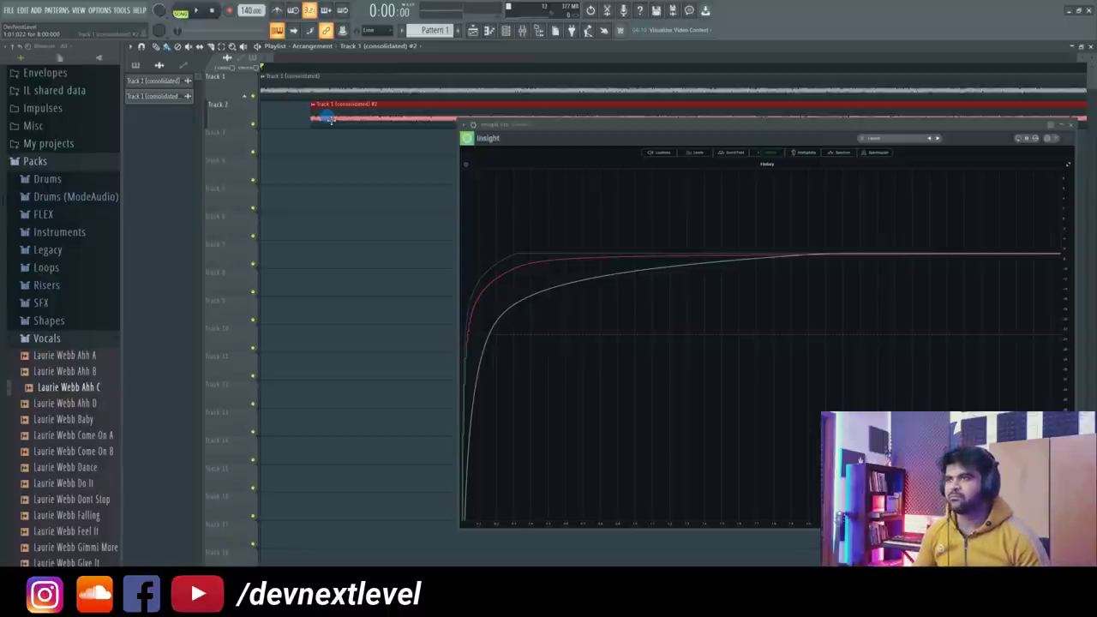
- Move the Track 2 noise clip to start at 1:01:033 and replay both clips several times
{"action": "left_click_drag", "start_coordinate": [326, 119], "coordinate": [354, 128]}
{"action": "key", "text": "space"}
{"action": "key", "text": "space"}
{"action": "key", "text": "space"}
{"action": "key", "text": "space"}
{"action": "key", "text": "space"}
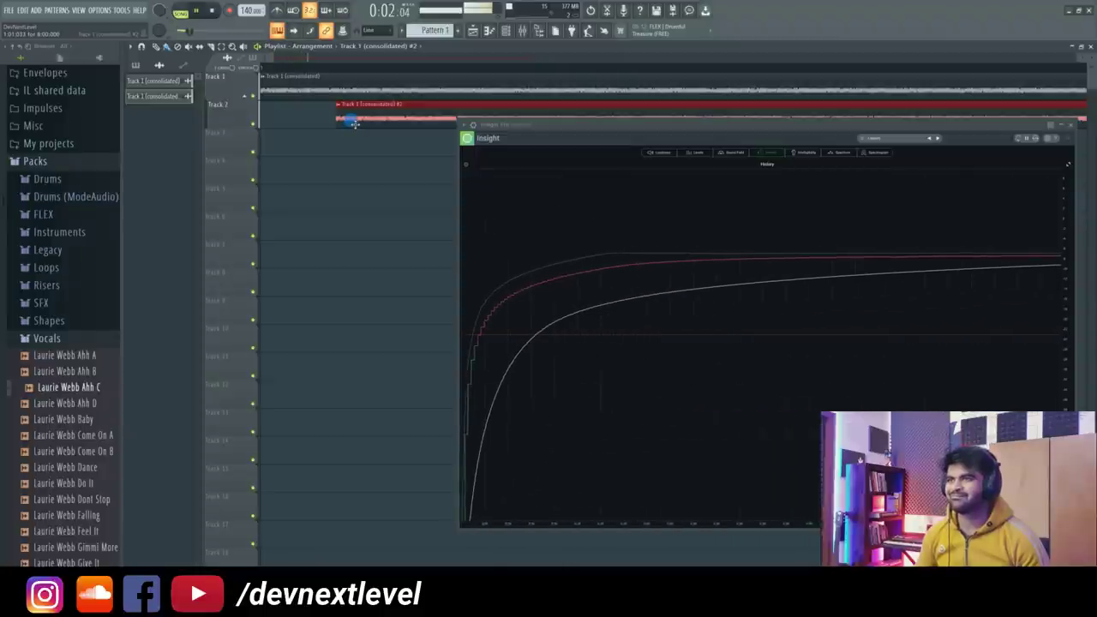
- Move the Track 2 noise clip to 1:01:004 and 1:01:003, replaying both clips at each offset
{"action": "mouse_move", "coordinate": [354, 122]}
{"action": "left_mouse_down"}
{"action": "mouse_move", "coordinate": [372, 124]}
{"action": "mouse_move", "coordinate": [295, 128]}
{"action": "left_mouse_up"}
{"action": "key", "text": "space"}
{"action": "key", "text": "space"}
{"action": "key", "text": "space"}
{"action": "key", "text": "space"}
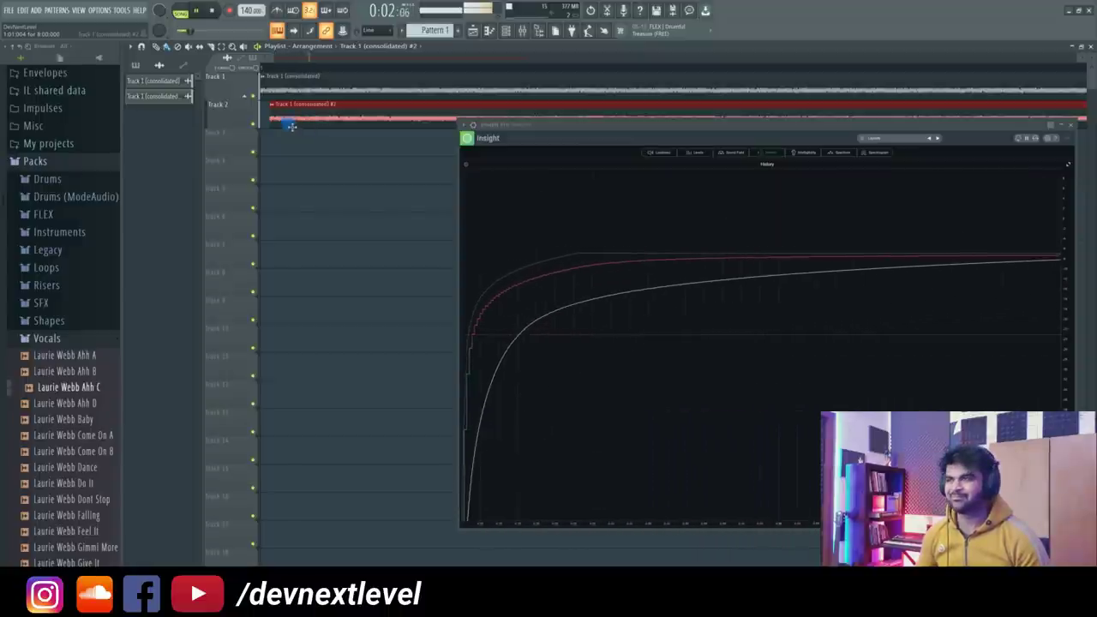
{"action": "left_click_drag", "start_coordinate": [291, 126], "coordinate": [281, 115]}
{"action": "key", "text": "space"}
{"action": "key", "text": "space"}
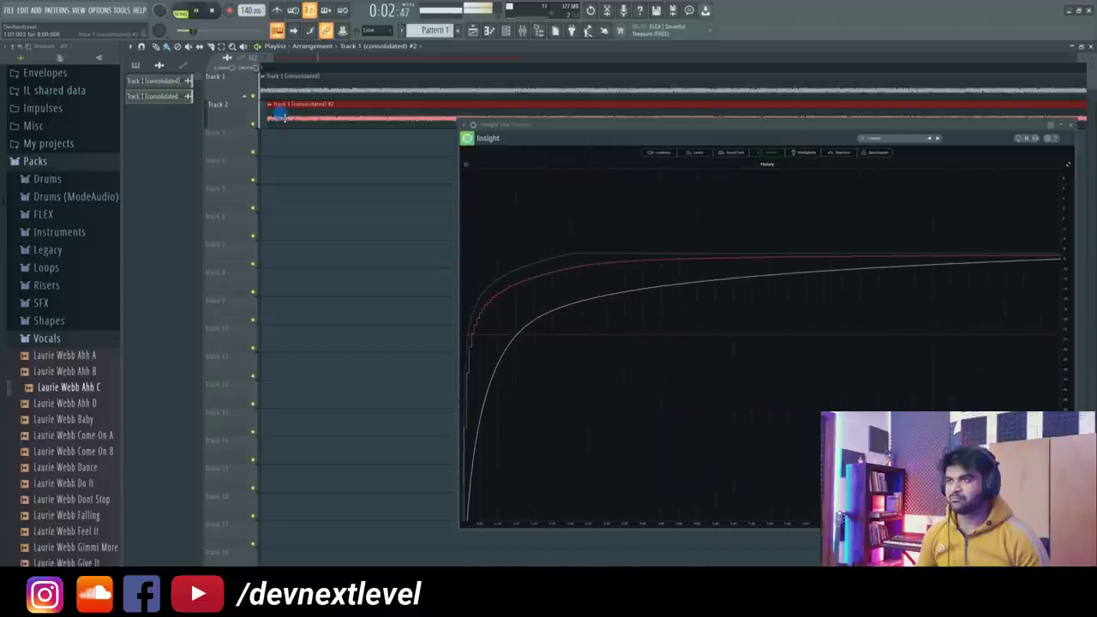
- Move the Track 2 noise clip to 1:01:011, play both clips, and nudge it slightly further from the original
{"action": "left_click_drag", "start_coordinate": [281, 116], "coordinate": [302, 121]}
{"action": "key", "text": "space"}
{"action": "key", "text": "space"}
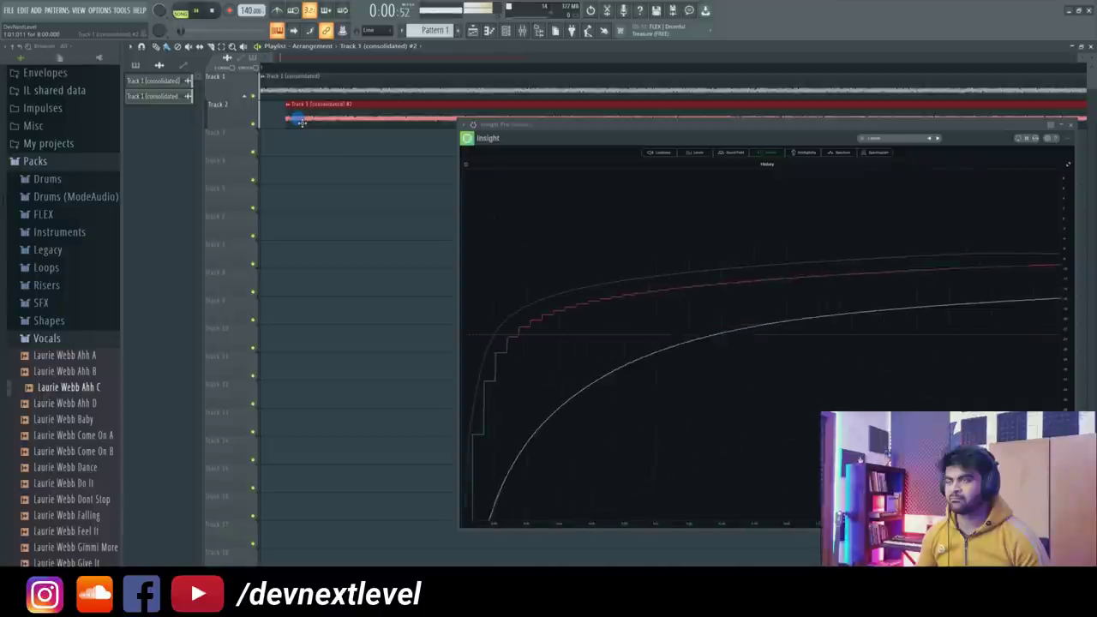
{"action": "key", "text": "space"}
{"action": "left_click_drag", "start_coordinate": [306, 121], "coordinate": [313, 123]}
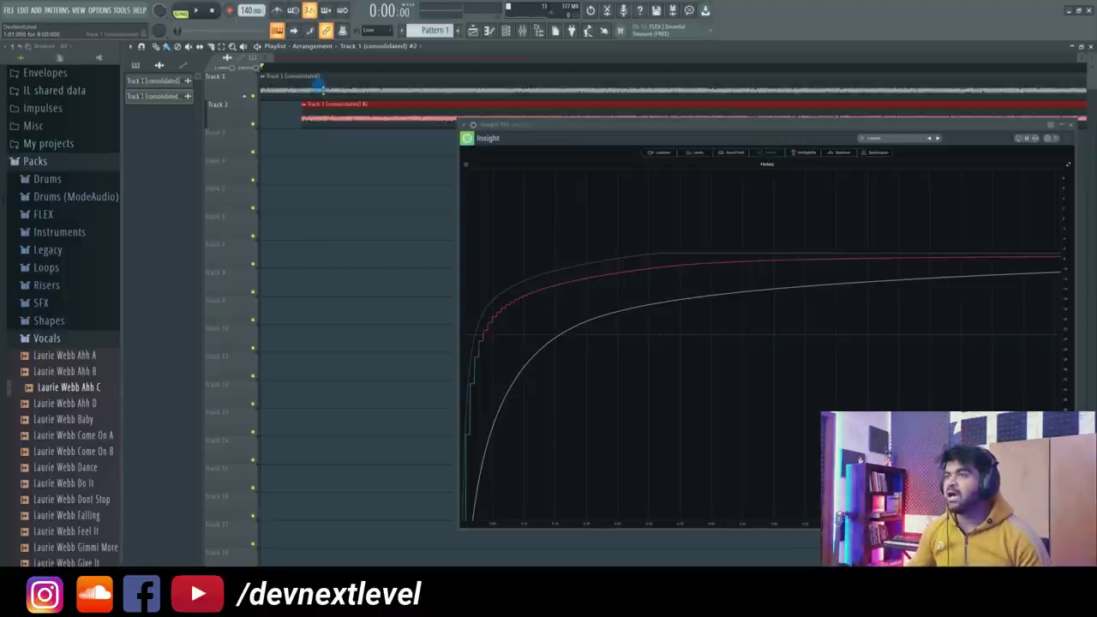
- Undo the earlier edits until both noise clips are removed from the playlist
{"action": "key", "text": "ctrl+alt+z"}
{"action": "key", "text": "ctrl+alt+z"}
{"action": "key", "text": "ctrl+z"}
{"action": "key", "text": "ctrl+z"}
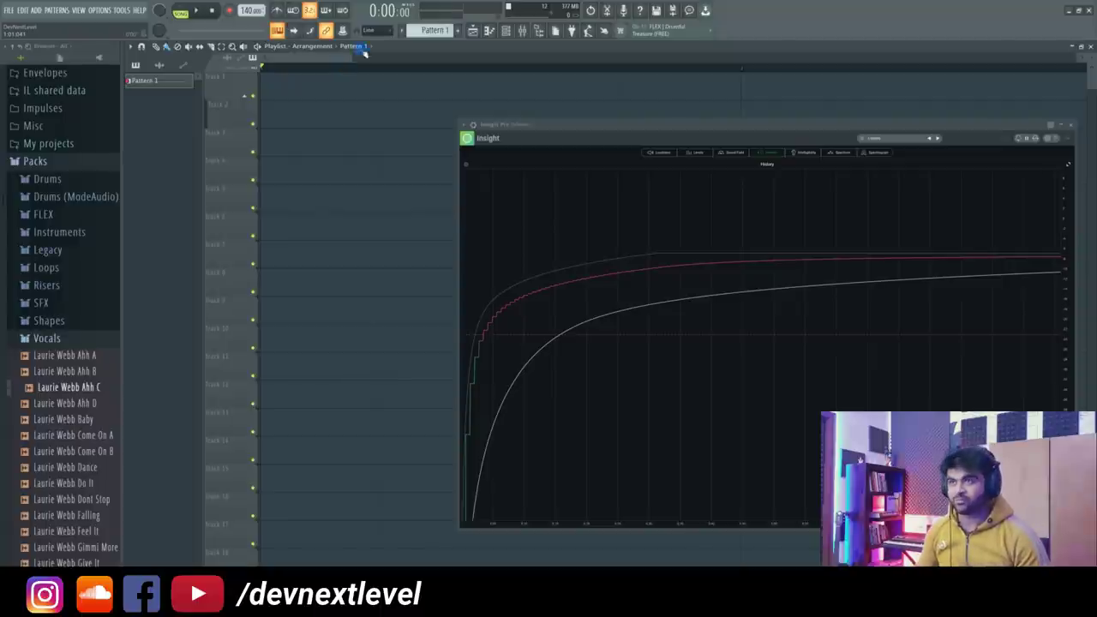
- Place Pattern 2 at the start of Track 1 and add a new 3x Osc channel to it
{"action": "scroll", "coordinate": [421, 31], "scroll_direction": "down", "scroll_amount": 1}
{"action": "left_click_drag", "start_coordinate": [356, 75], "coordinate": [305, 92]}
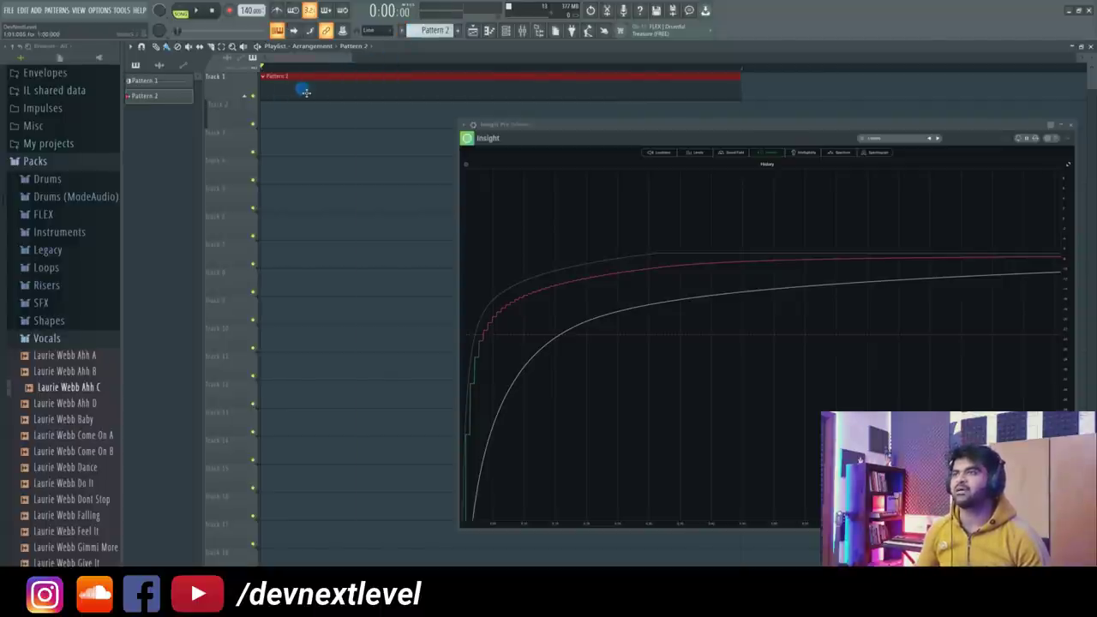
{"action": "left_click", "coordinate": [506, 30]}
{"action": "left_click", "coordinate": [482, 106]}
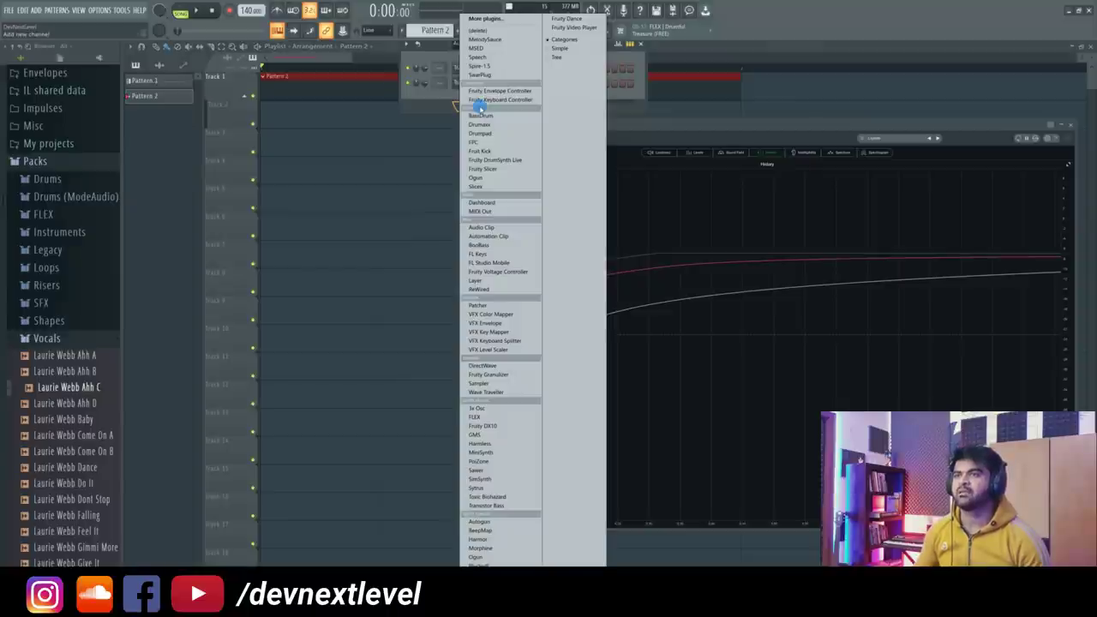
{"action": "left_click", "coordinate": [476, 408]}
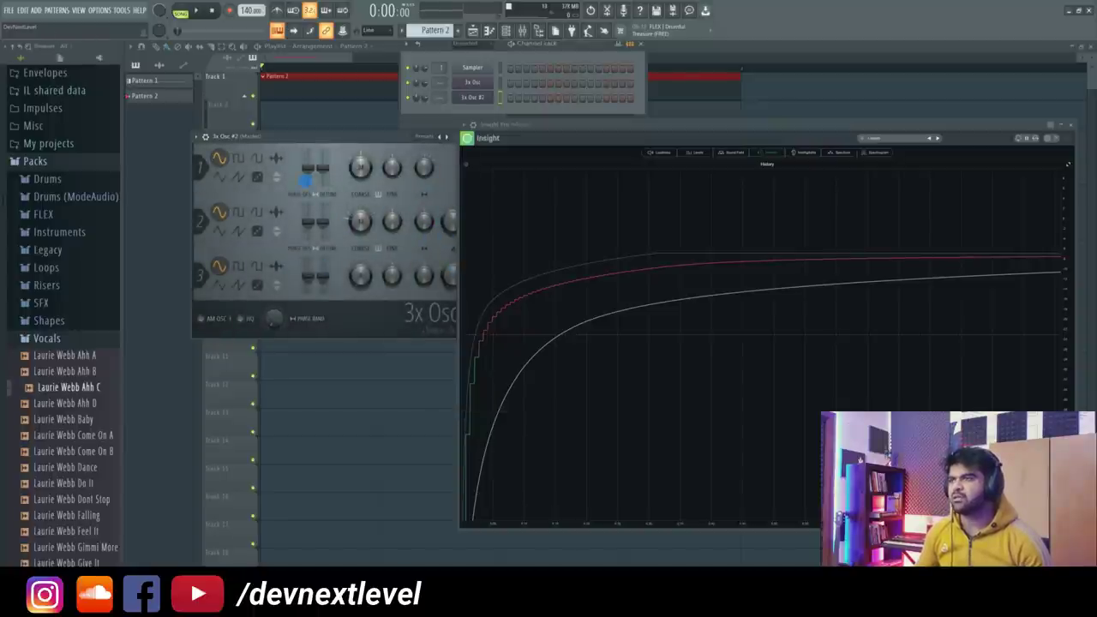
- Open the new 3x Osc channel's piano roll, audition low keys, and place a B1 note at the start
{"action": "right_click", "coordinate": [487, 97]}
{"action": "left_click", "coordinate": [508, 97]}
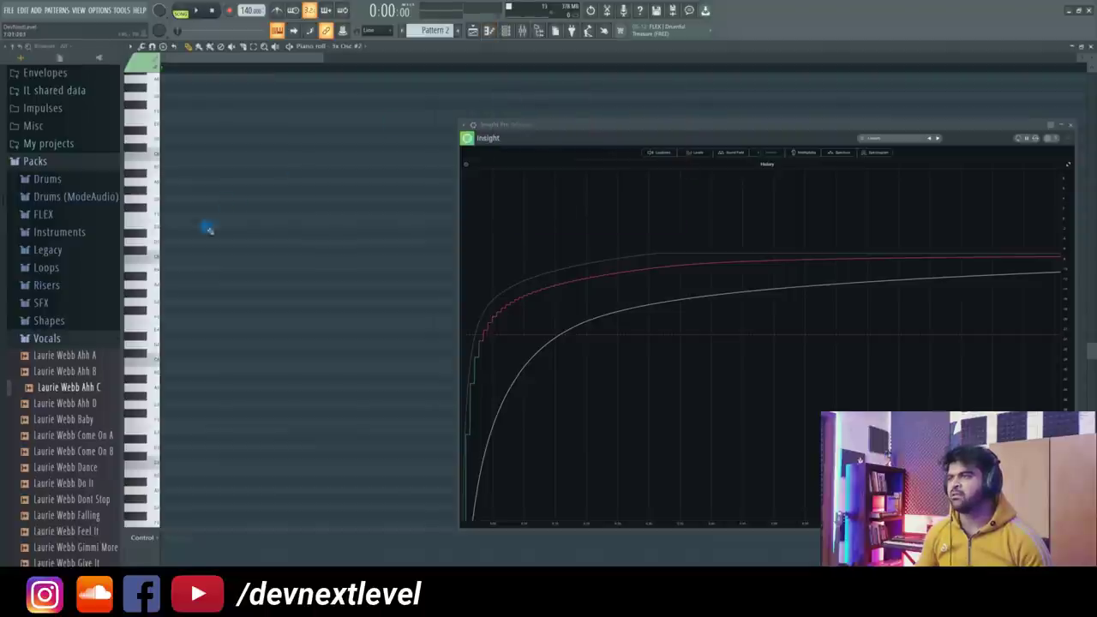
{"action": "left_click", "coordinate": [154, 257]}
{"action": "left_click", "coordinate": [156, 346]}
{"action": "left_click", "coordinate": [161, 423]}
{"action": "left_click", "coordinate": [156, 372]}
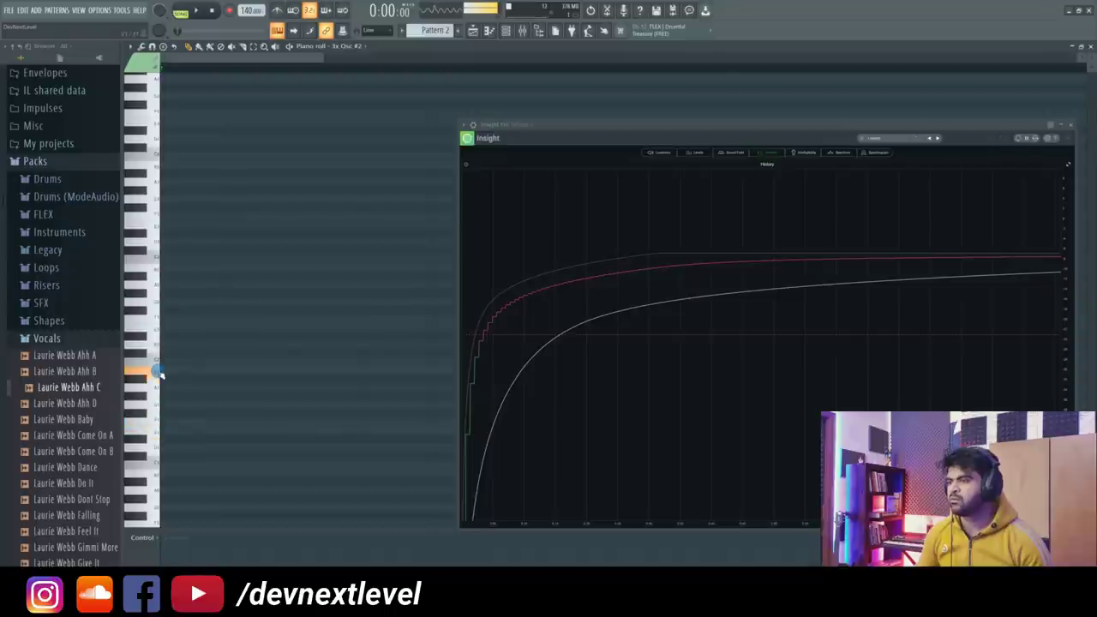
{"action": "left_click", "coordinate": [167, 373]}
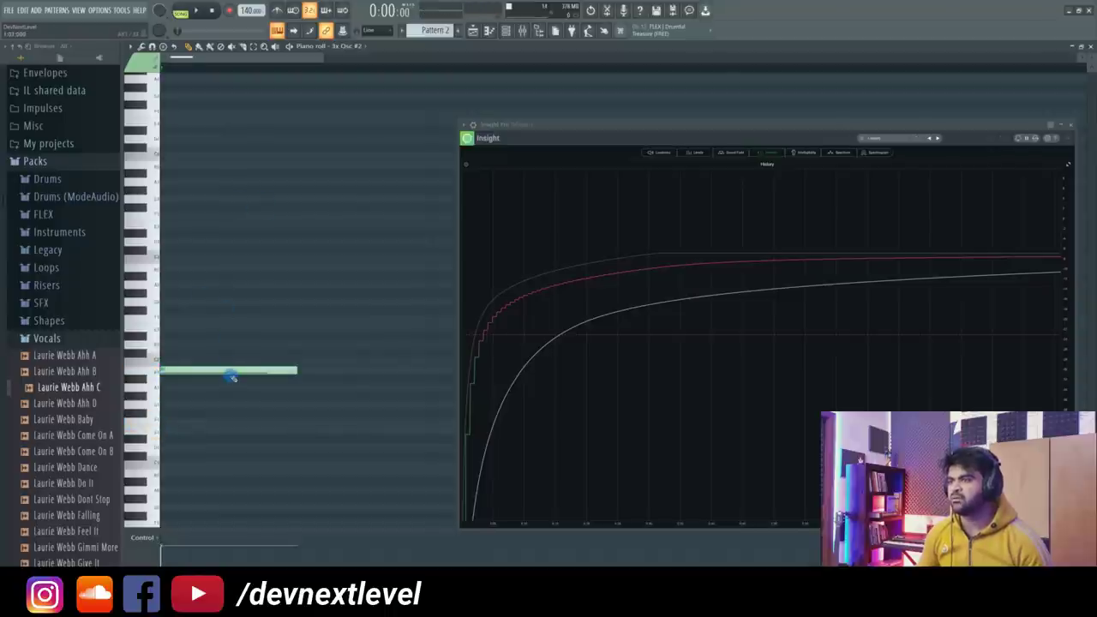
- Close the Insight window and open the mixer
{"action": "left_click", "coordinate": [1071, 126]}
{"action": "key", "text": "F9"}
{"action": "left_click", "coordinate": [908, 356]}
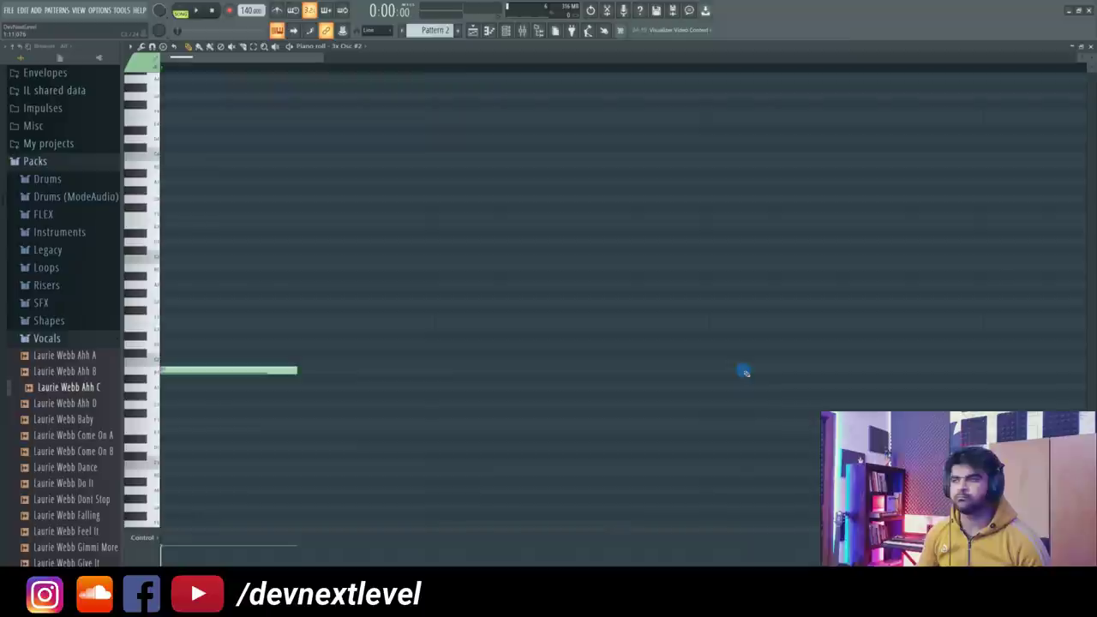
- Lengthen the B1 note to about eight bars through its note properties
{"action": "double_click", "coordinate": [290, 371]}
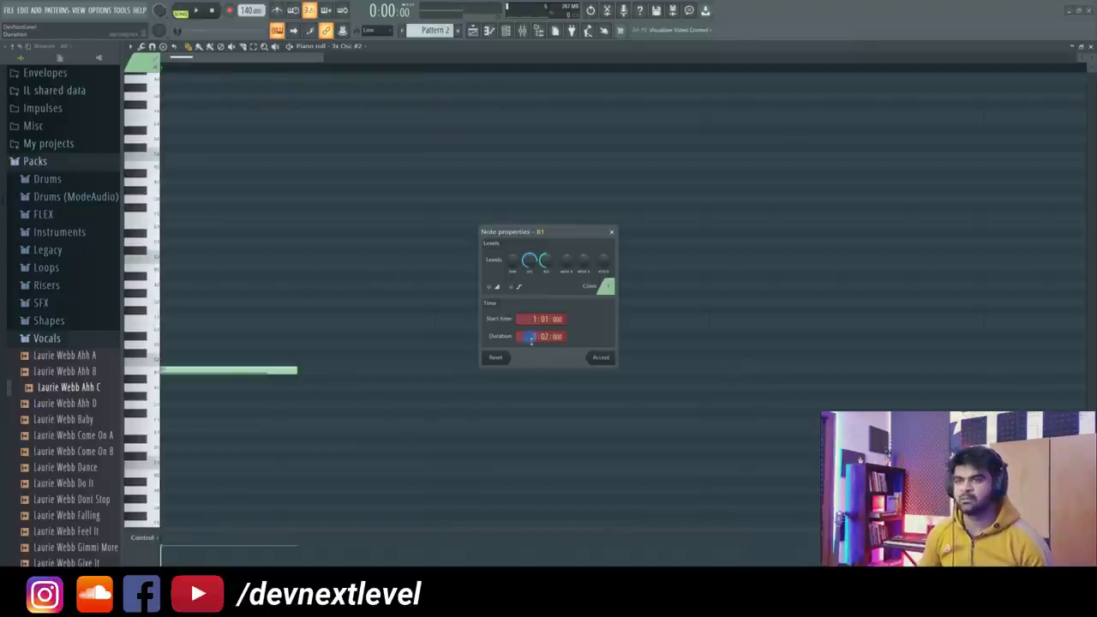
{"action": "left_click", "coordinate": [597, 355]}
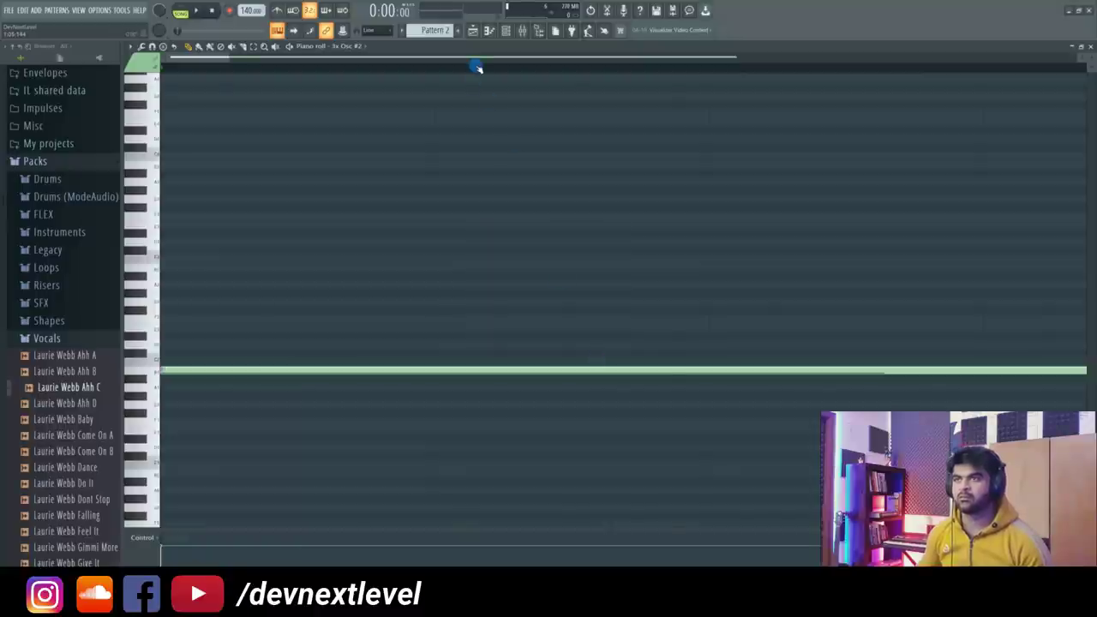
{"action": "scroll", "coordinate": [477, 68], "scroll_direction": "down", "scroll_amount": 2}
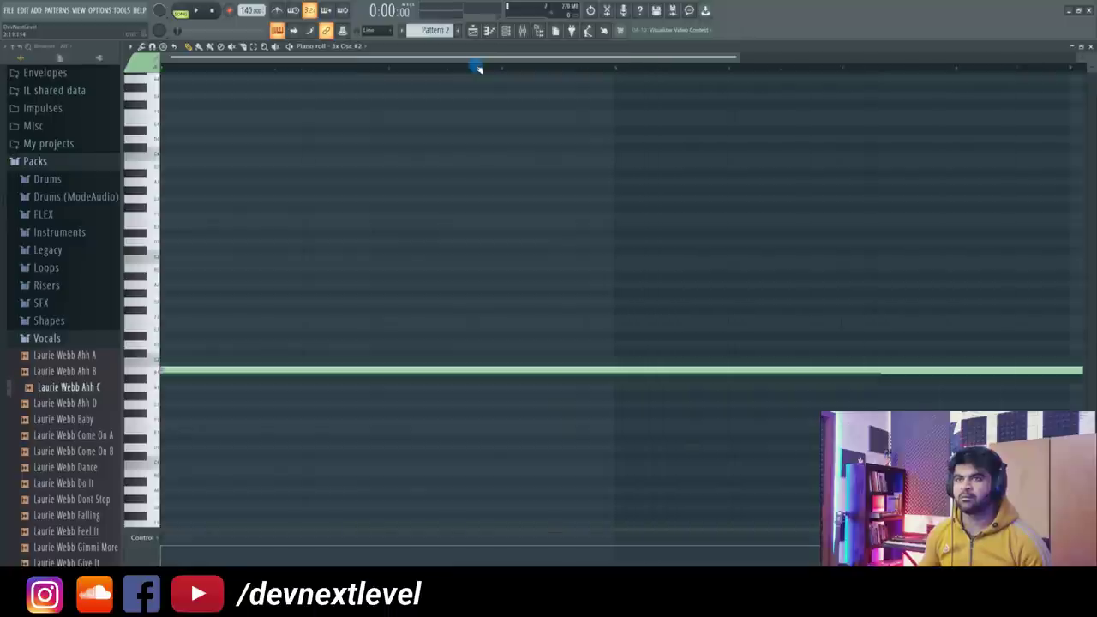
{"action": "scroll", "coordinate": [477, 68], "scroll_direction": "down", "scroll_amount": 1}
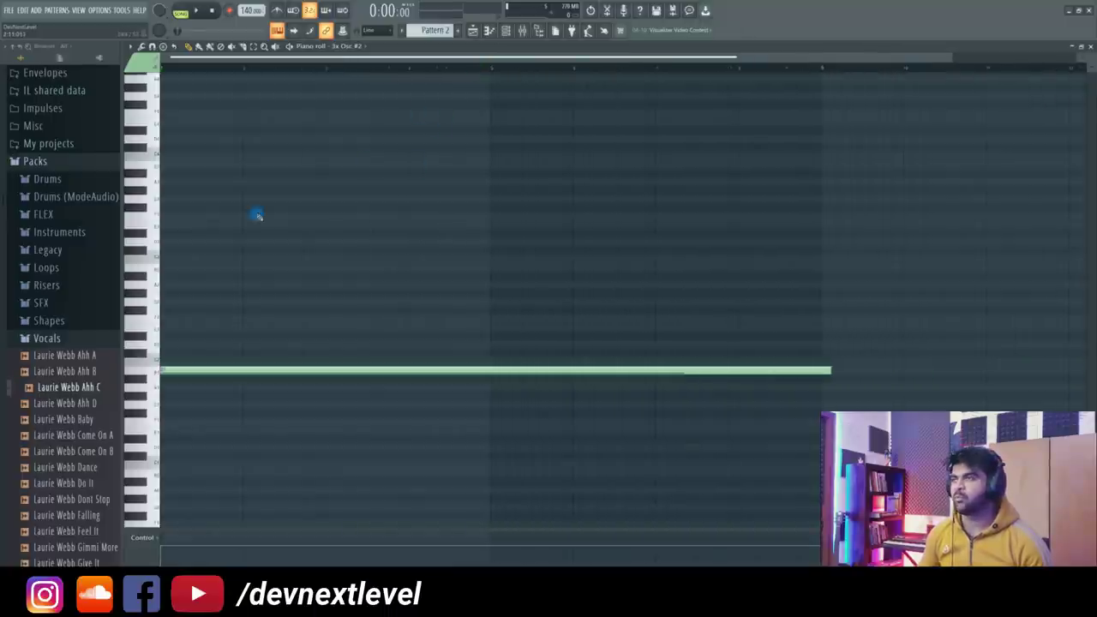
- Add a D#8 slide note at the pattern start, lengthen it to about eight bars, and play the rising sweep
{"action": "scroll", "coordinate": [162, 129], "scroll_direction": "up", "scroll_amount": 5}
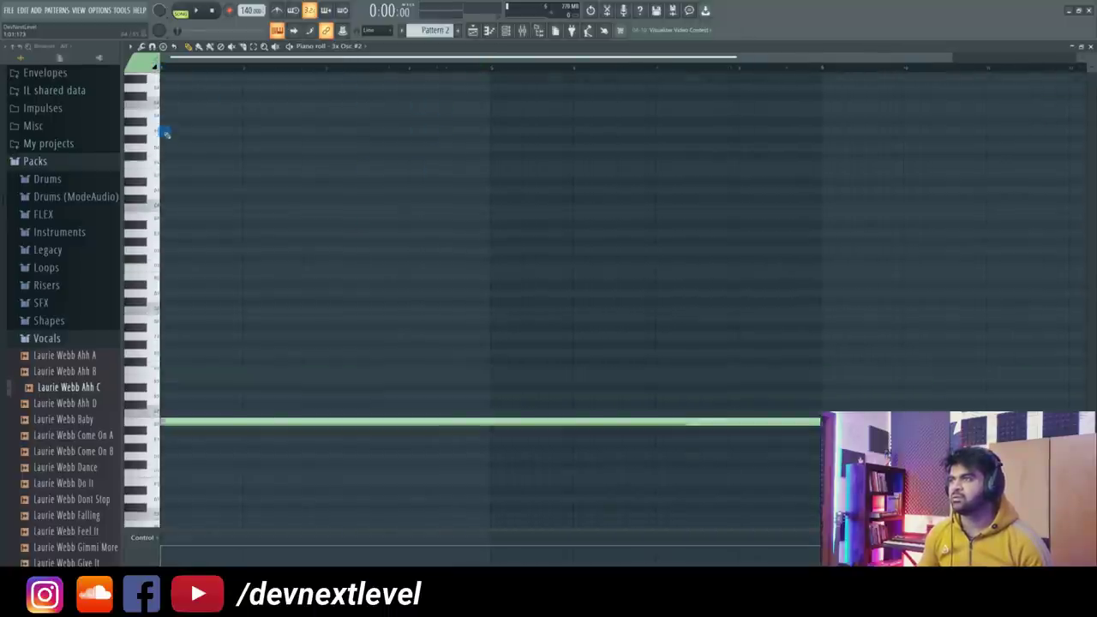
{"action": "scroll", "coordinate": [164, 143], "scroll_direction": "up", "scroll_amount": 1}
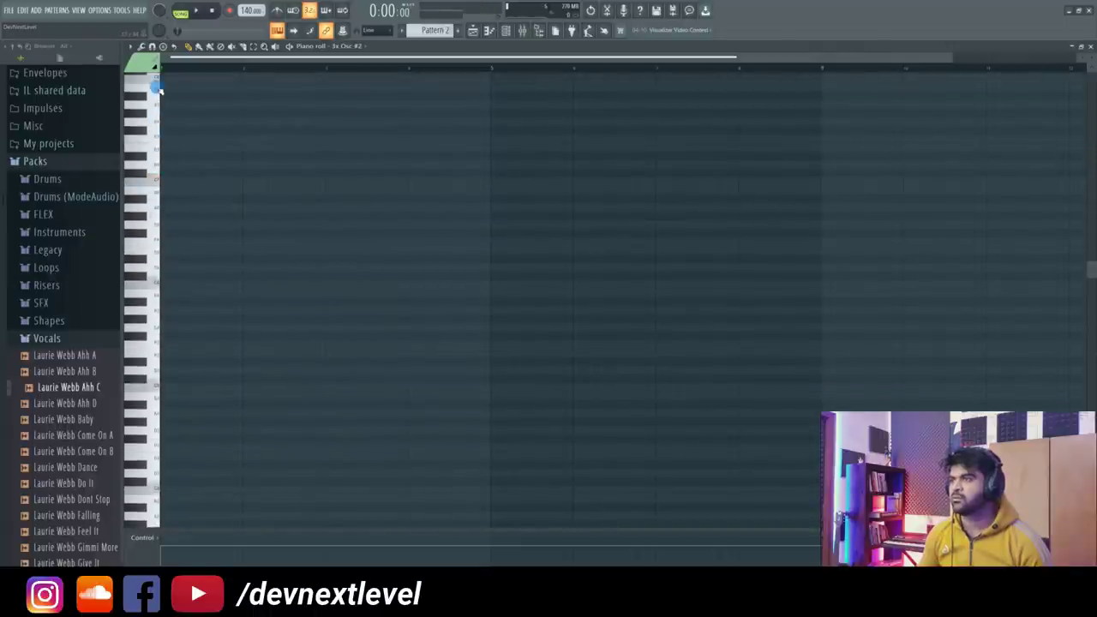
{"action": "scroll", "coordinate": [163, 99], "scroll_direction": "up", "scroll_amount": 3}
{"action": "left_click", "coordinate": [147, 106]}
{"action": "left_click", "coordinate": [171, 105]}
{"action": "double_click", "coordinate": [163, 104]}
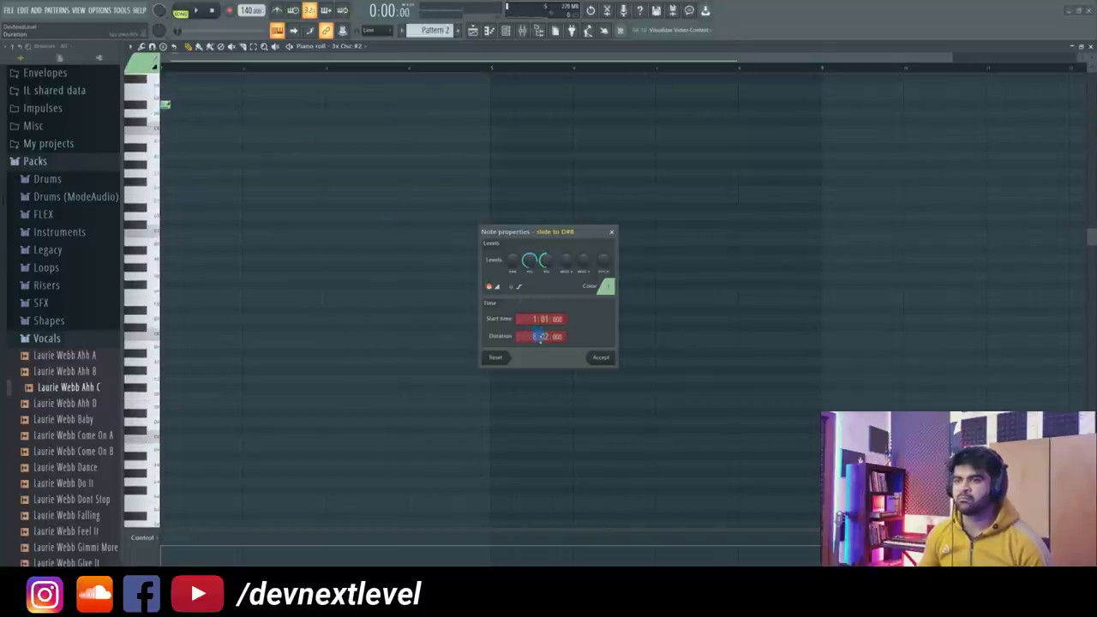
{"action": "left_click", "coordinate": [602, 358]}
{"action": "key", "text": "space"}
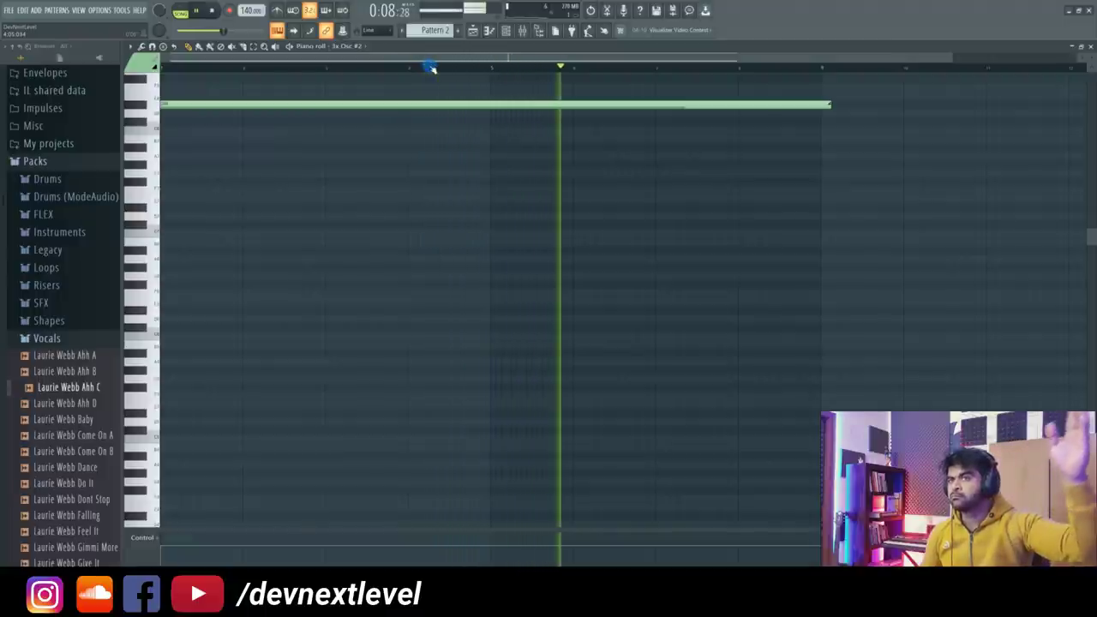
{"action": "key", "text": "space"}
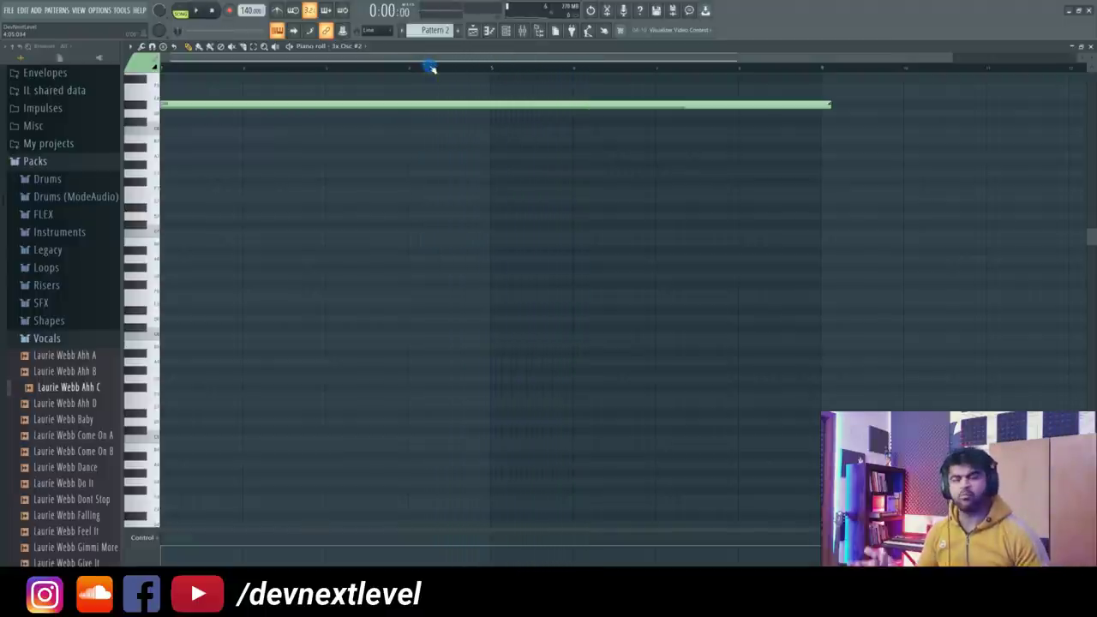
- Consolidate Track 1's rising sweep pattern in the playlist into a rendered WAV audio clip
{"action": "left_click", "coordinate": [473, 30]}
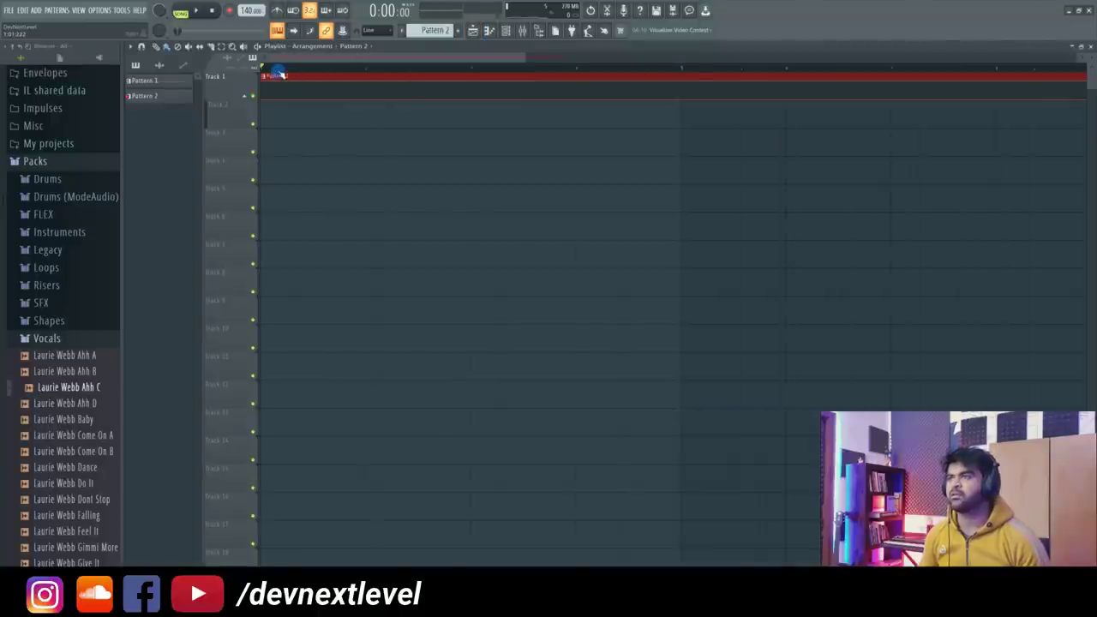
{"action": "scroll", "coordinate": [279, 74], "scroll_direction": "down", "scroll_amount": 3}
{"action": "right_click", "coordinate": [239, 83]}
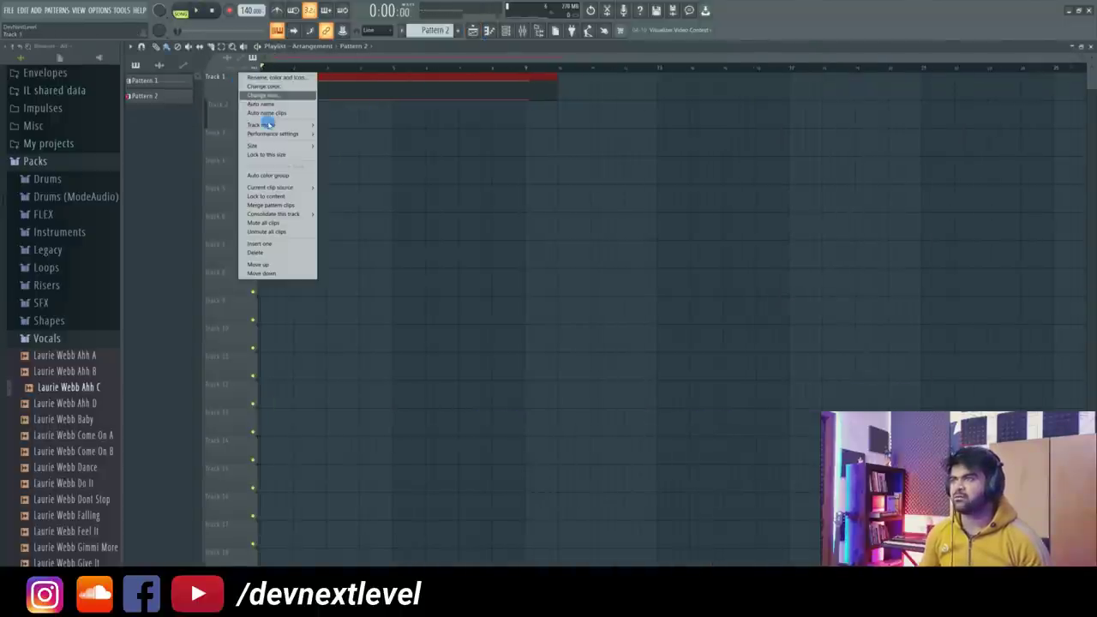
{"action": "mouse_move", "coordinate": [296, 214]}
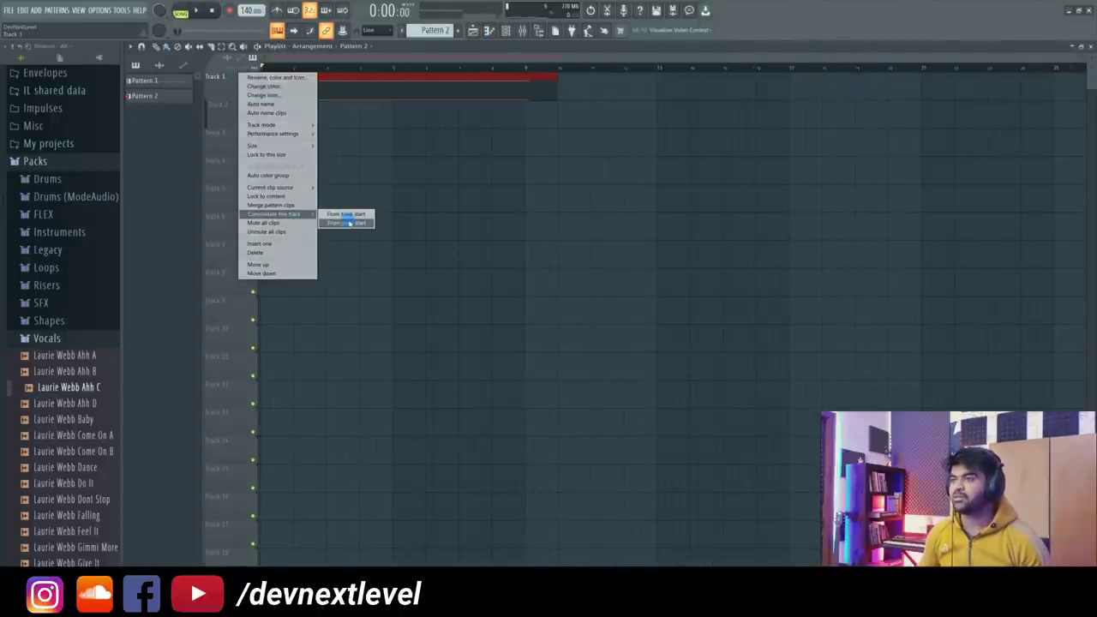
{"action": "left_click", "coordinate": [348, 222]}
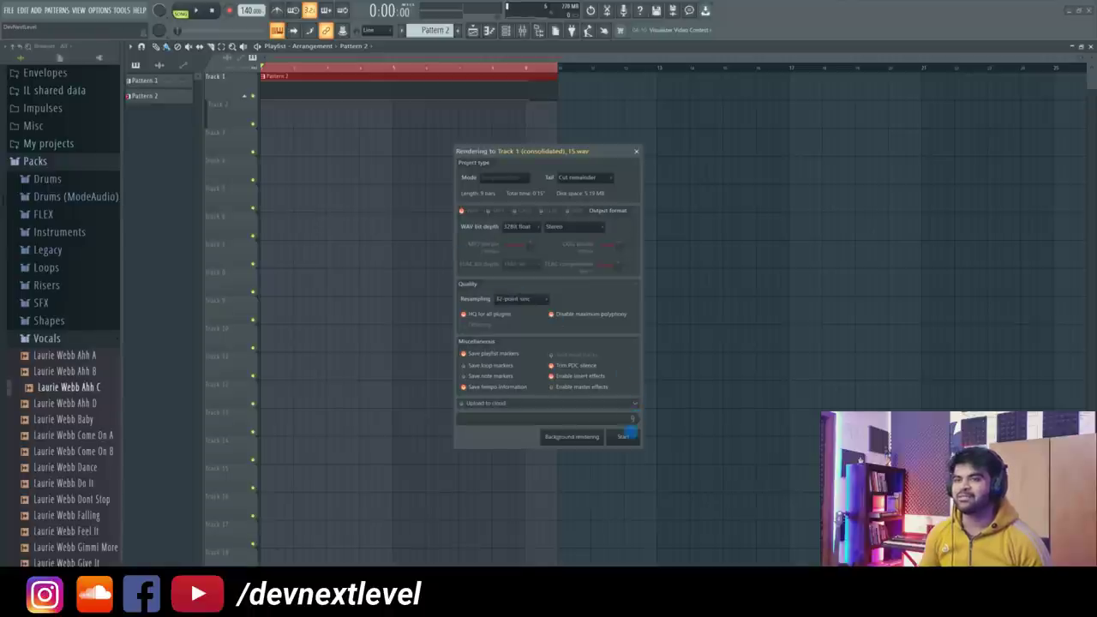
{"action": "left_click", "coordinate": [624, 438]}
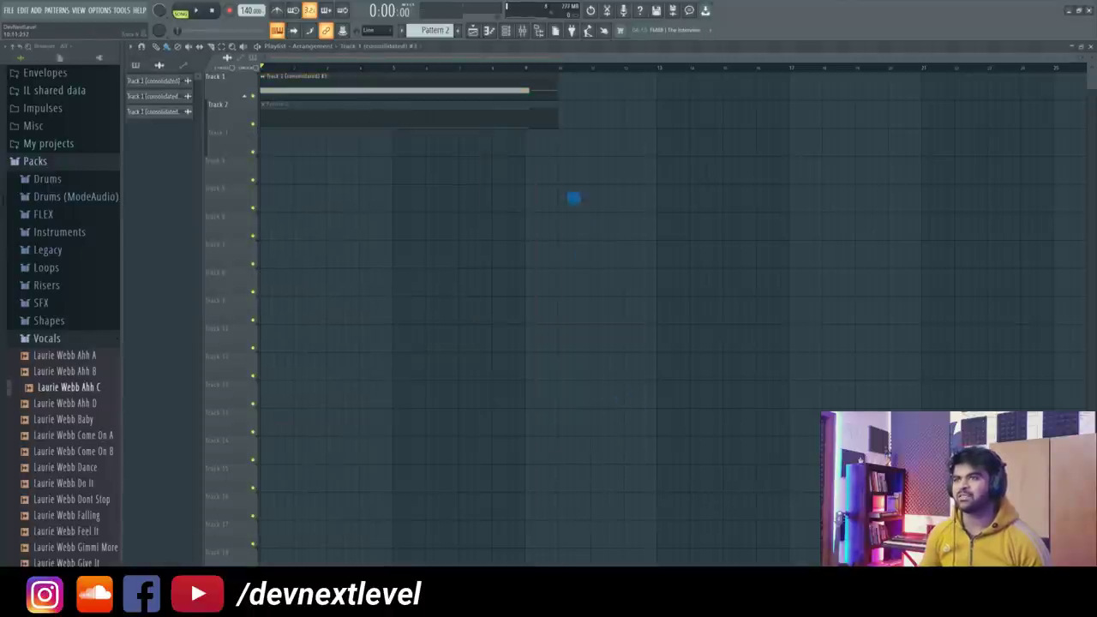
- Remove the leftover pattern clip from Track 2 and place a copy of the consolidated sweep clip at the start of Track 3
{"action": "right_click", "coordinate": [553, 118]}
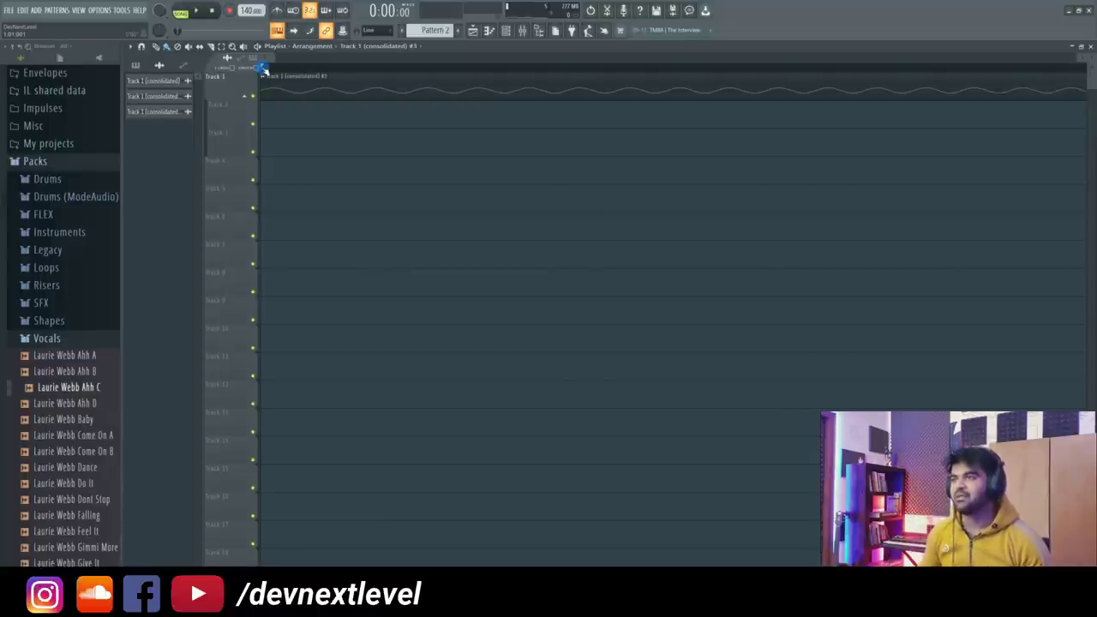
{"action": "left_click", "coordinate": [264, 150]}
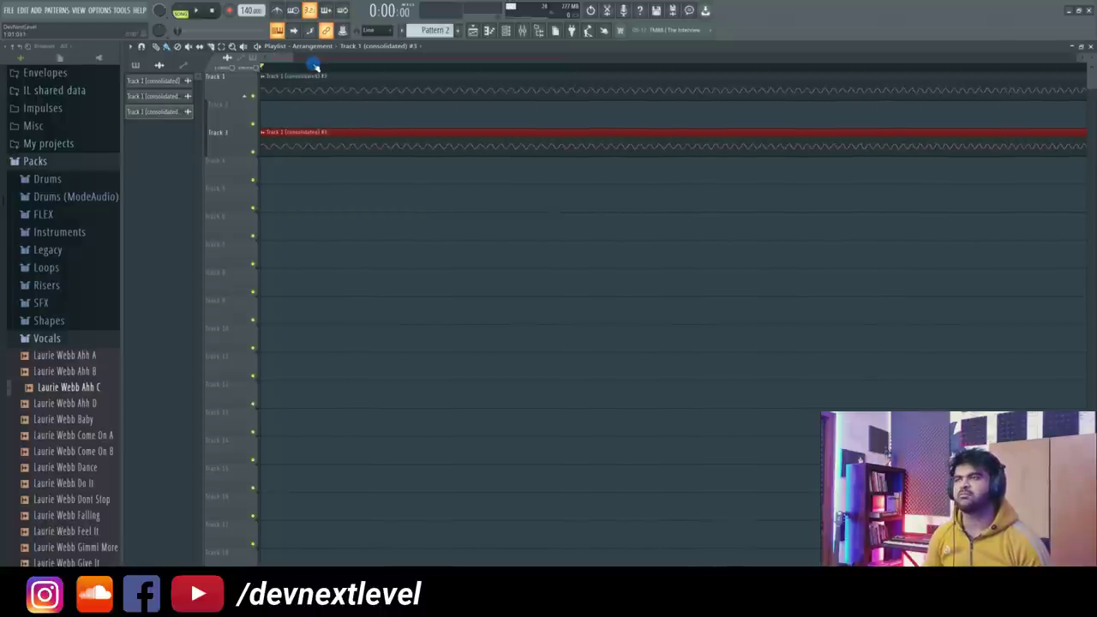
- Play the two aligned sweep clips while muting and unmuting Track 3 to compare the loudness
{"action": "key", "text": "space"}
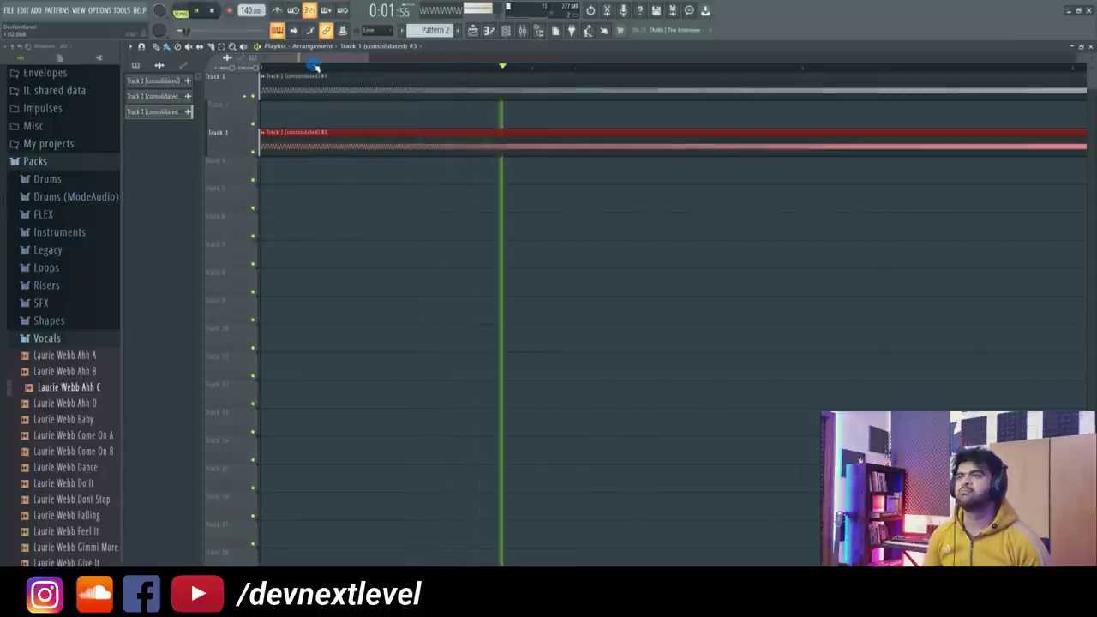
{"action": "scroll", "coordinate": [316, 66], "scroll_direction": "down", "scroll_amount": 4}
{"action": "left_click", "coordinate": [253, 153]}
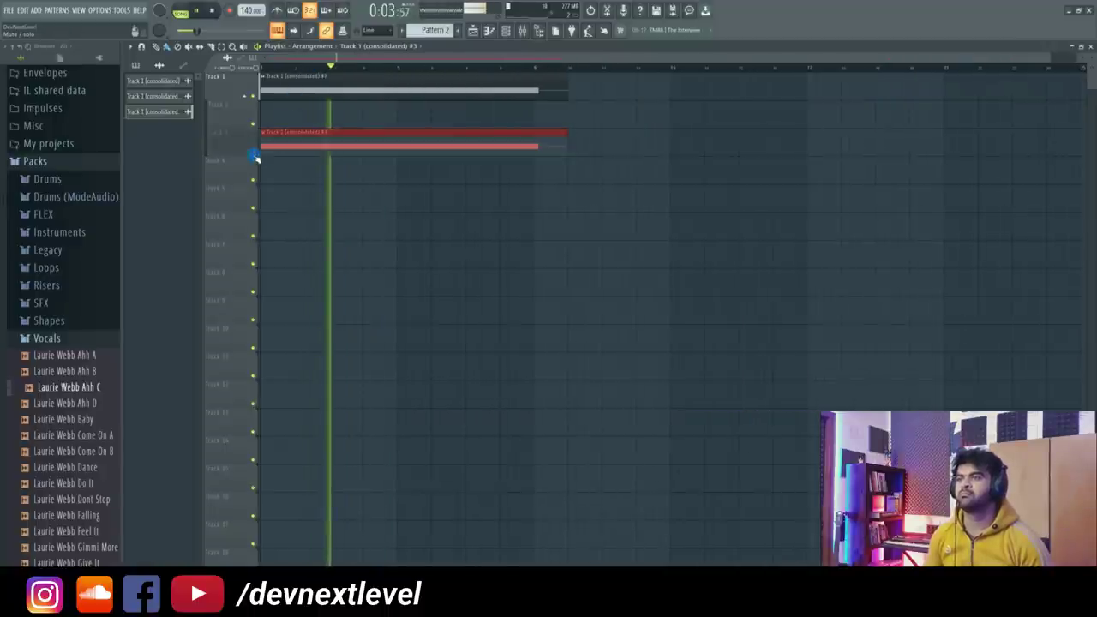
{"action": "left_click", "coordinate": [253, 153]}
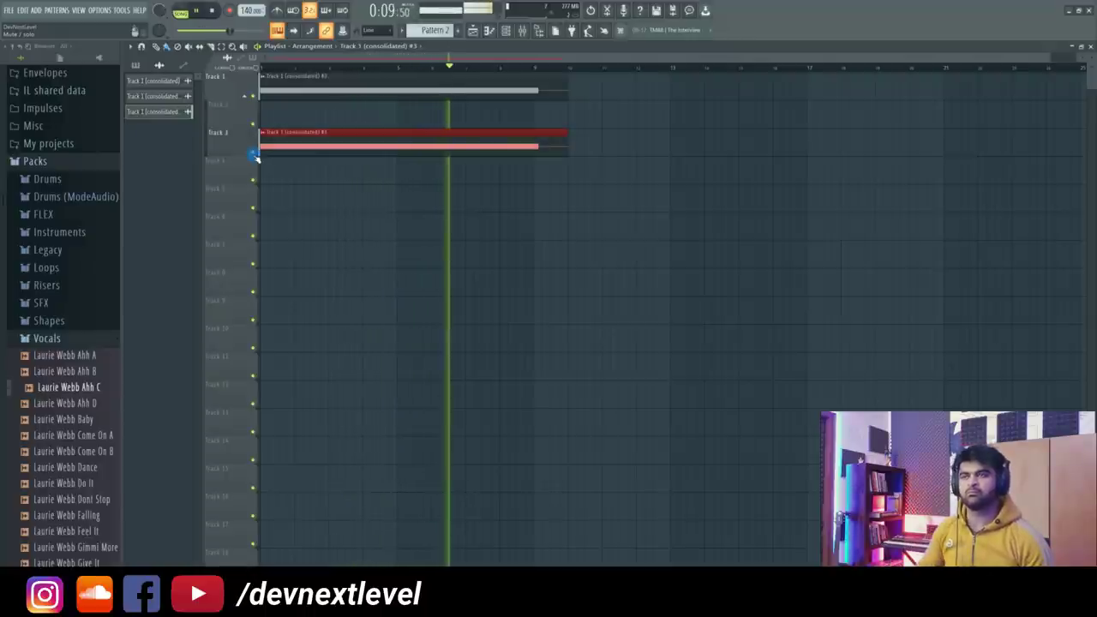
{"action": "key", "text": "space"}
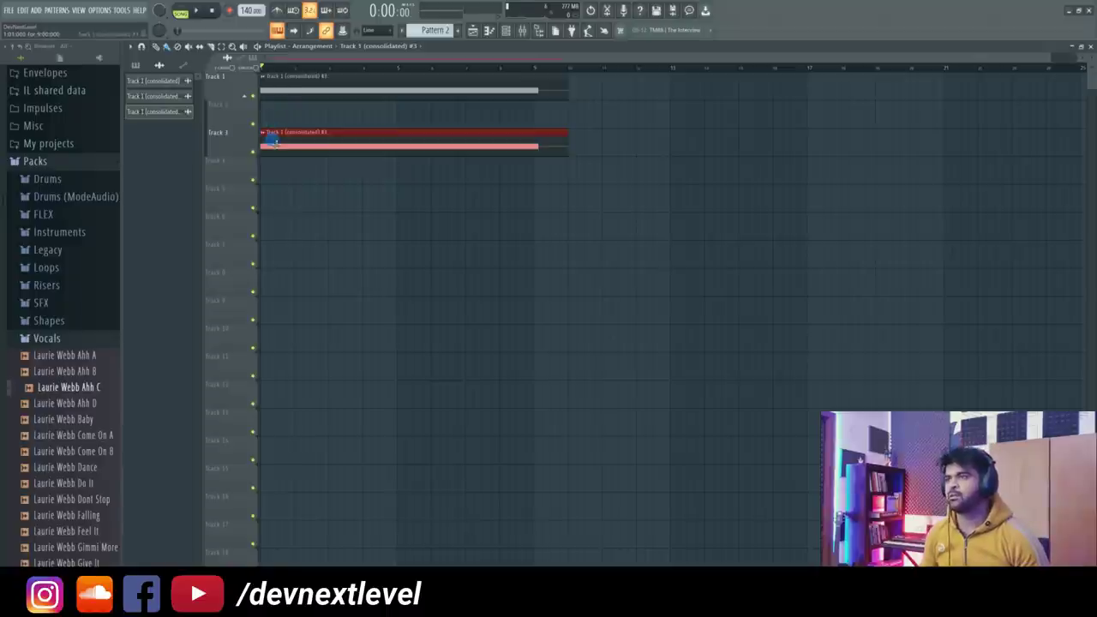
- Enable Reverse polarity for the Track 3 sweep clip and compare both clips' waveforms at the start
{"action": "double_click", "coordinate": [269, 140]}
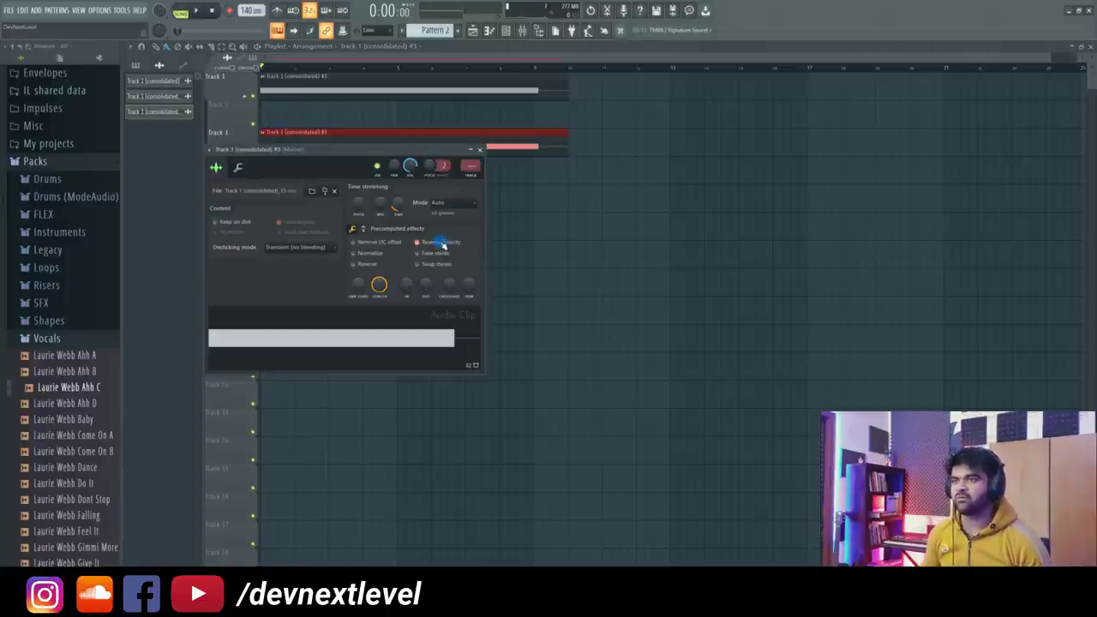
{"action": "left_click", "coordinate": [266, 69]}
{"action": "scroll", "coordinate": [264, 71], "scroll_direction": "up", "scroll_amount": 3}
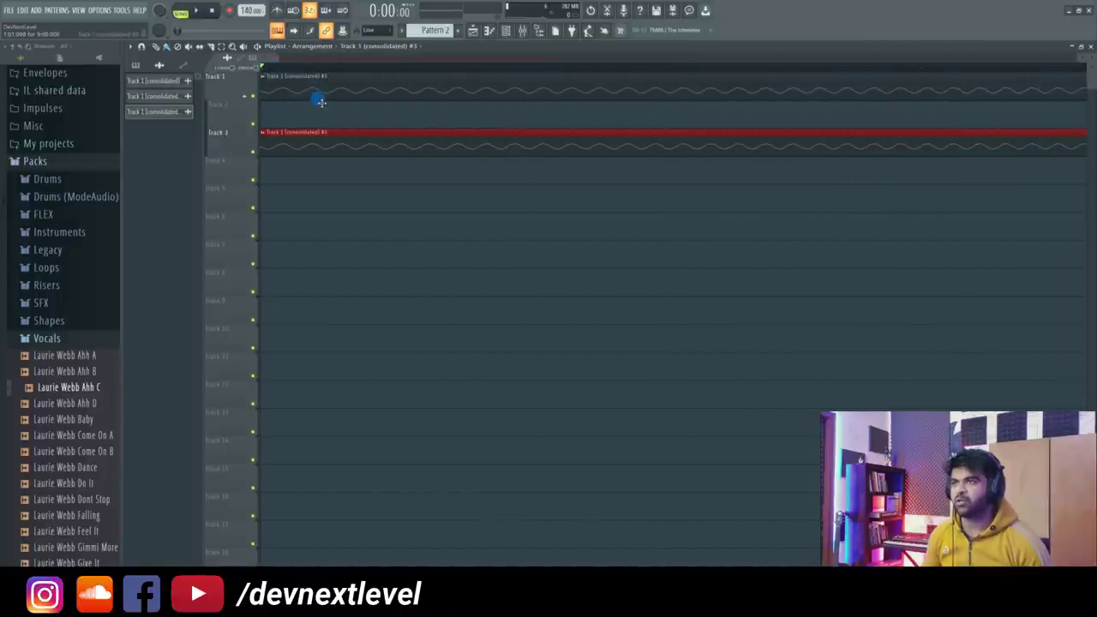
{"action": "double_click", "coordinate": [328, 147]}
{"action": "left_click", "coordinate": [551, 213]}
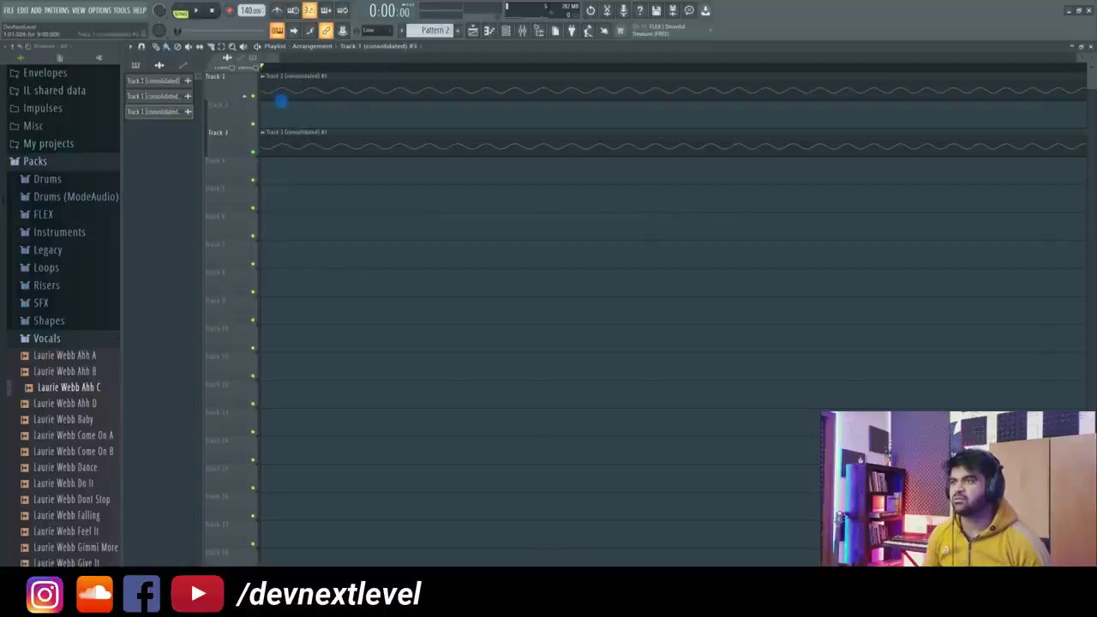
- Make the Track 1 sweep clip unique and turn off its Reverse polarity option
{"action": "double_click", "coordinate": [282, 87]}
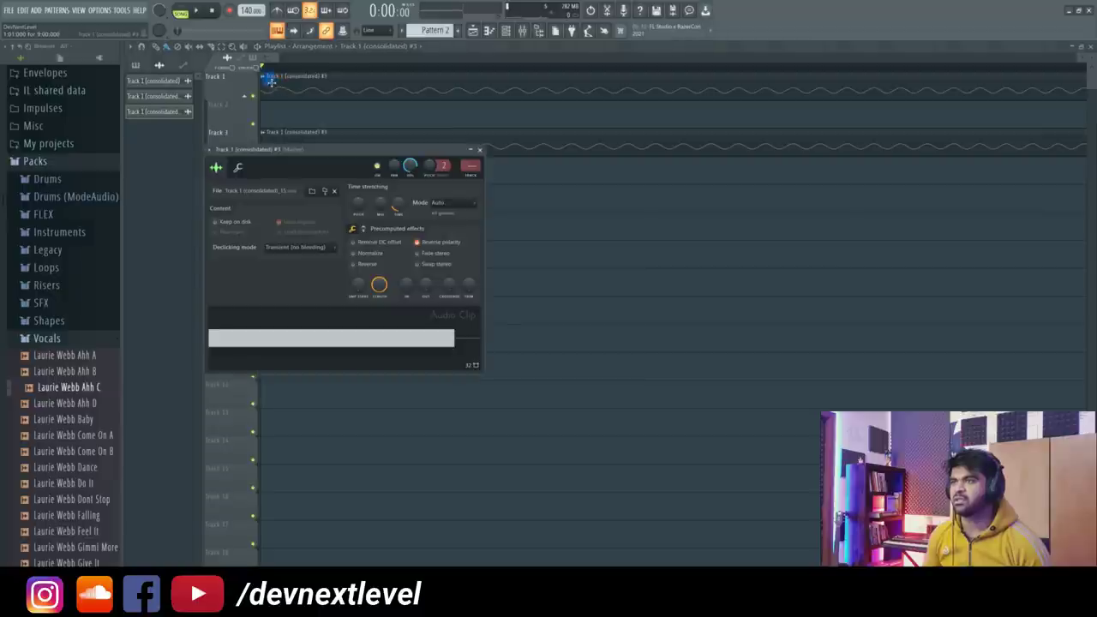
{"action": "left_click", "coordinate": [265, 77]}
{"action": "left_click", "coordinate": [283, 144]}
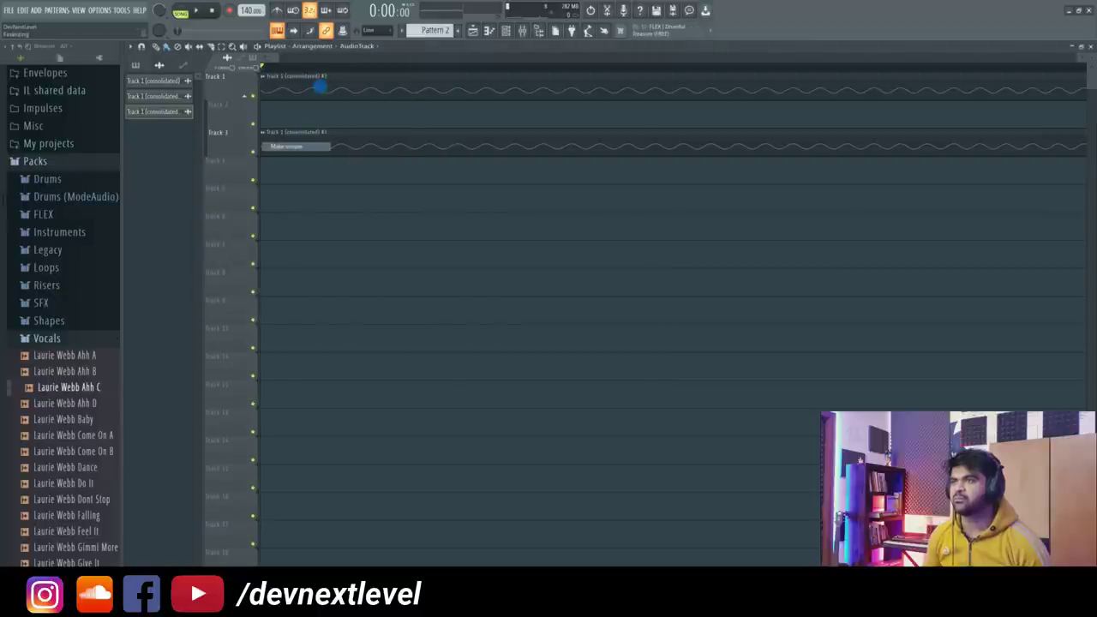
{"action": "double_click", "coordinate": [324, 88]}
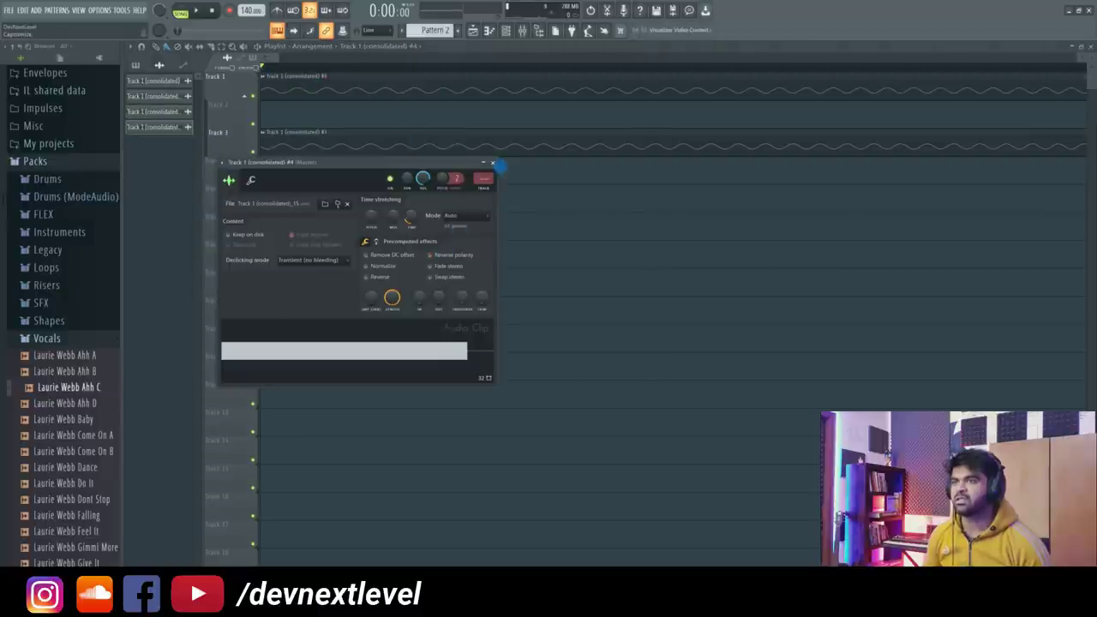
{"action": "left_click", "coordinate": [492, 162]}
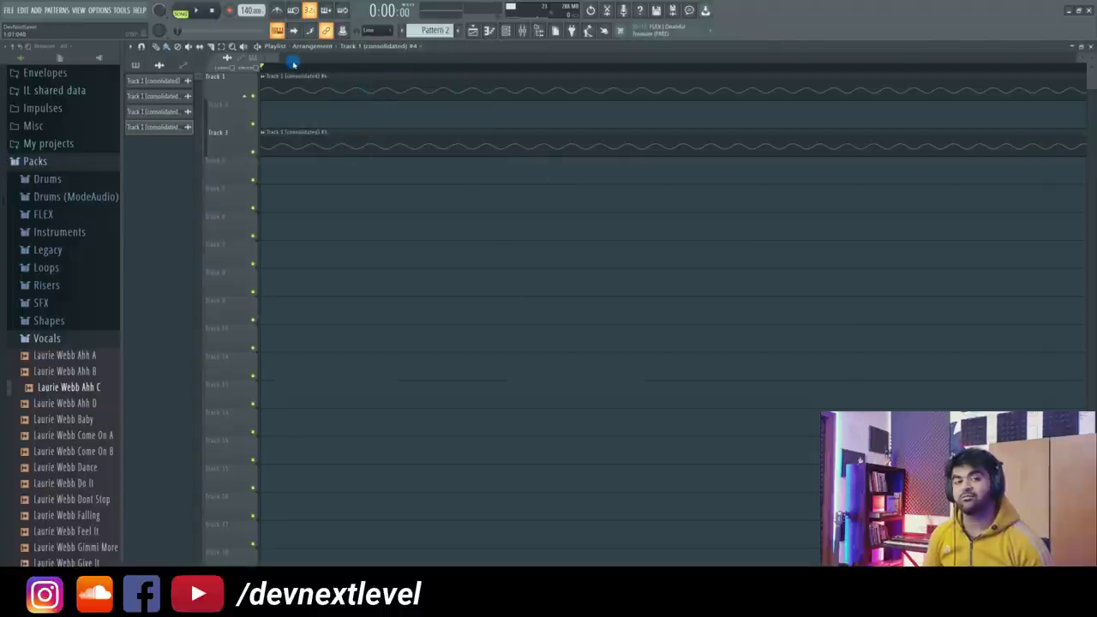
- Play the two opposite-polarity sweep clips together, and turn off Reverse polarity on the Track 3 clip
{"action": "key", "text": "space"}
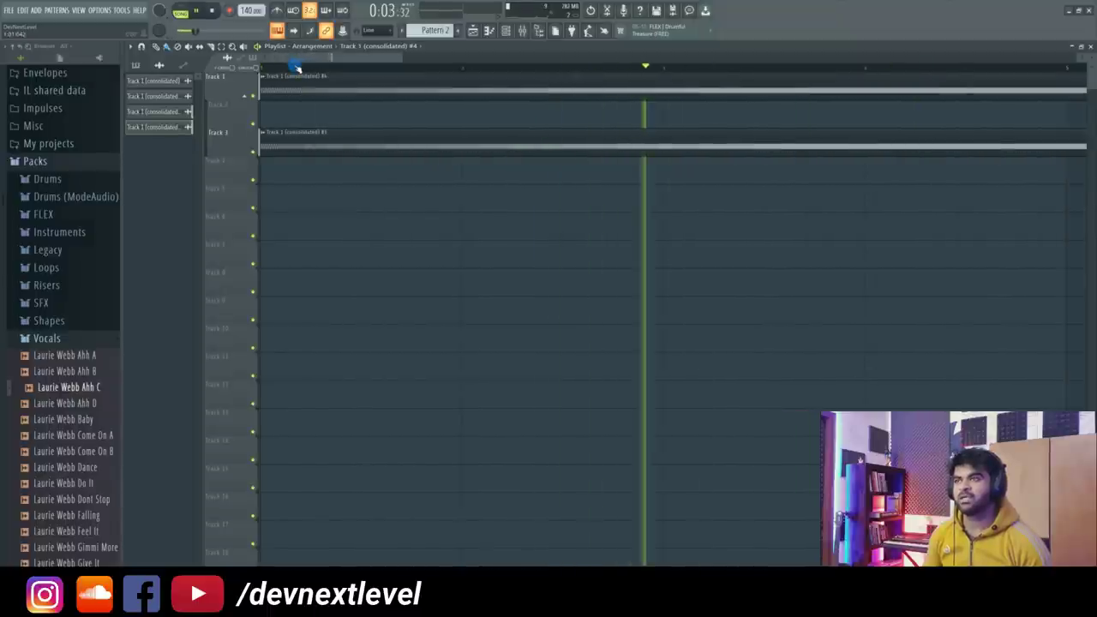
{"action": "key", "text": "space"}
{"action": "double_click", "coordinate": [311, 147]}
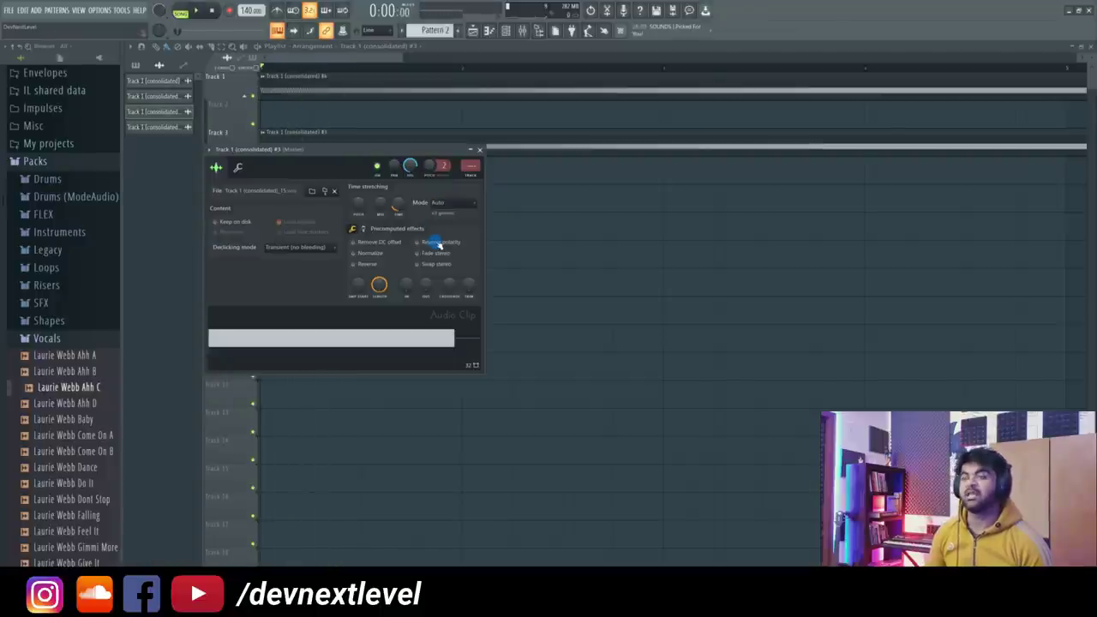
{"action": "key", "text": "Escape"}
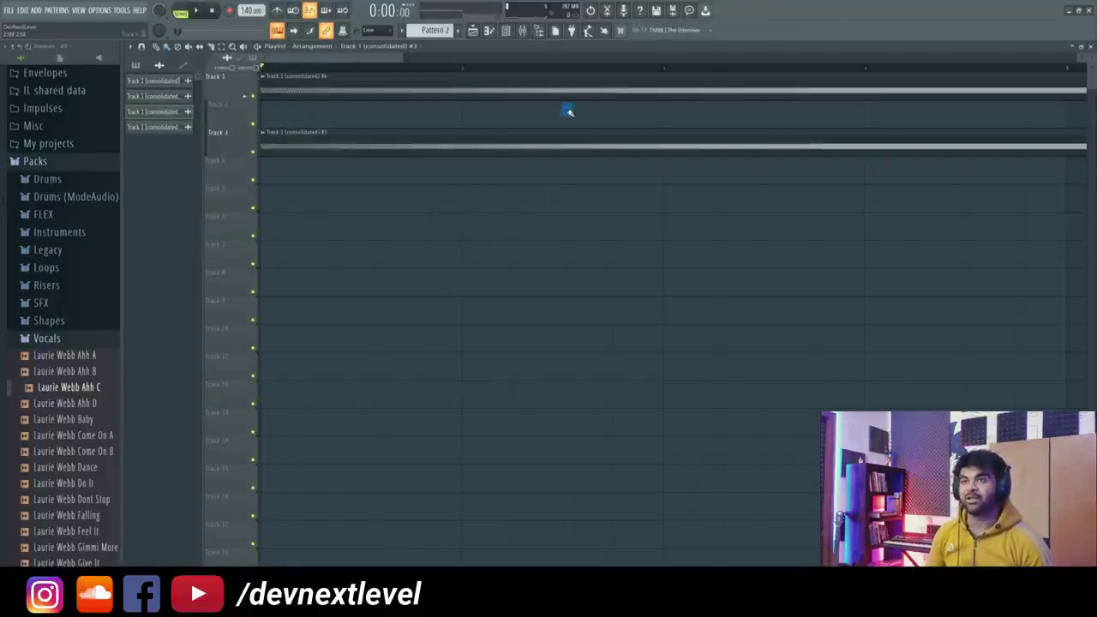
- Open Insight Pro from the Master mixer track, close the mixer, and play the aligned sweeps against the History graph
{"action": "left_click", "coordinate": [523, 31]}
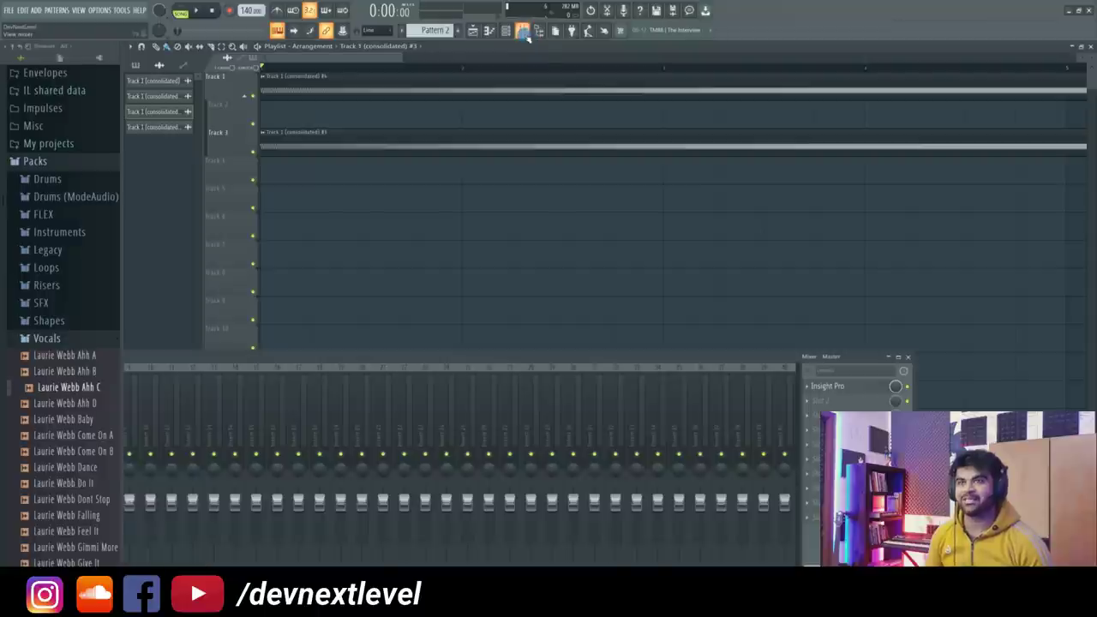
{"action": "left_click", "coordinate": [835, 387]}
{"action": "left_click_drag", "start_coordinate": [426, 358], "coordinate": [270, 558]}
{"action": "left_click", "coordinate": [727, 556]}
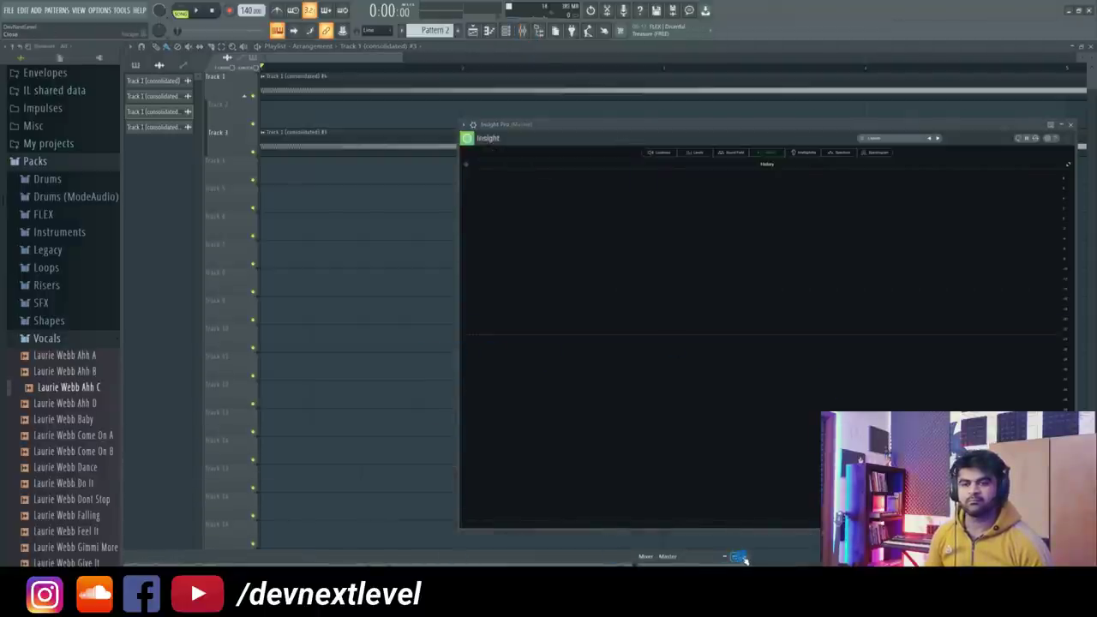
{"action": "left_click", "coordinate": [739, 558]}
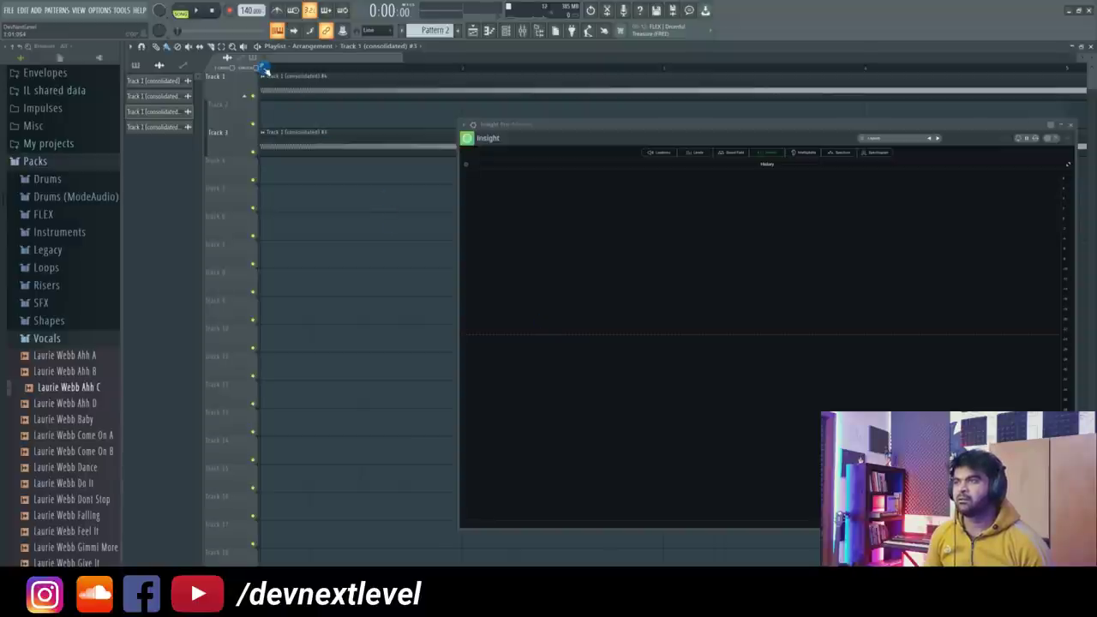
{"action": "key", "text": "space"}
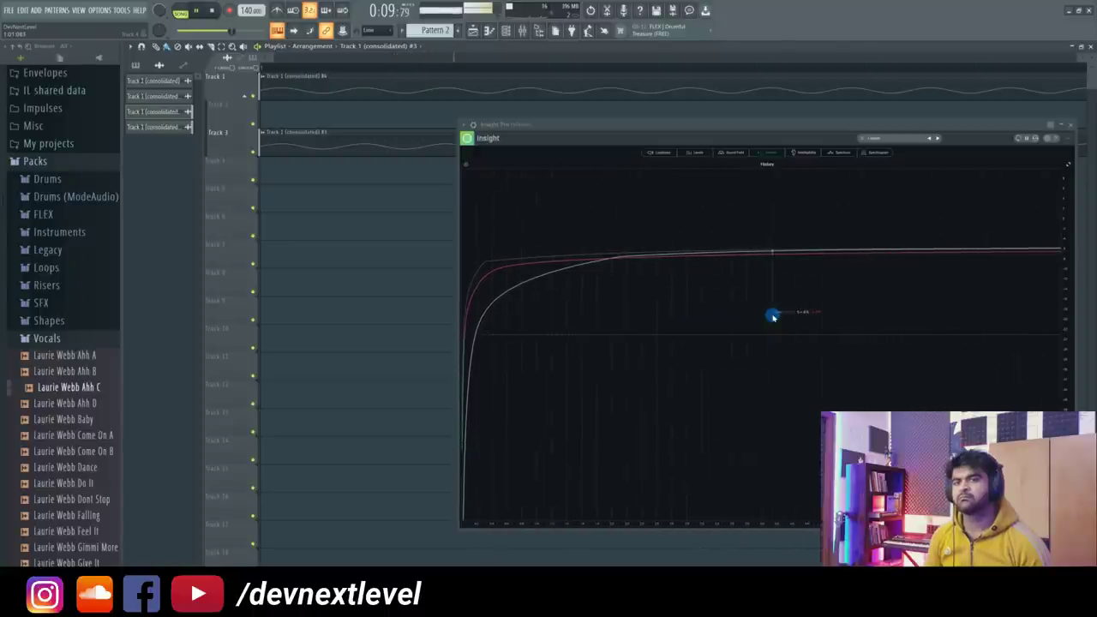
{"action": "key", "text": "space"}
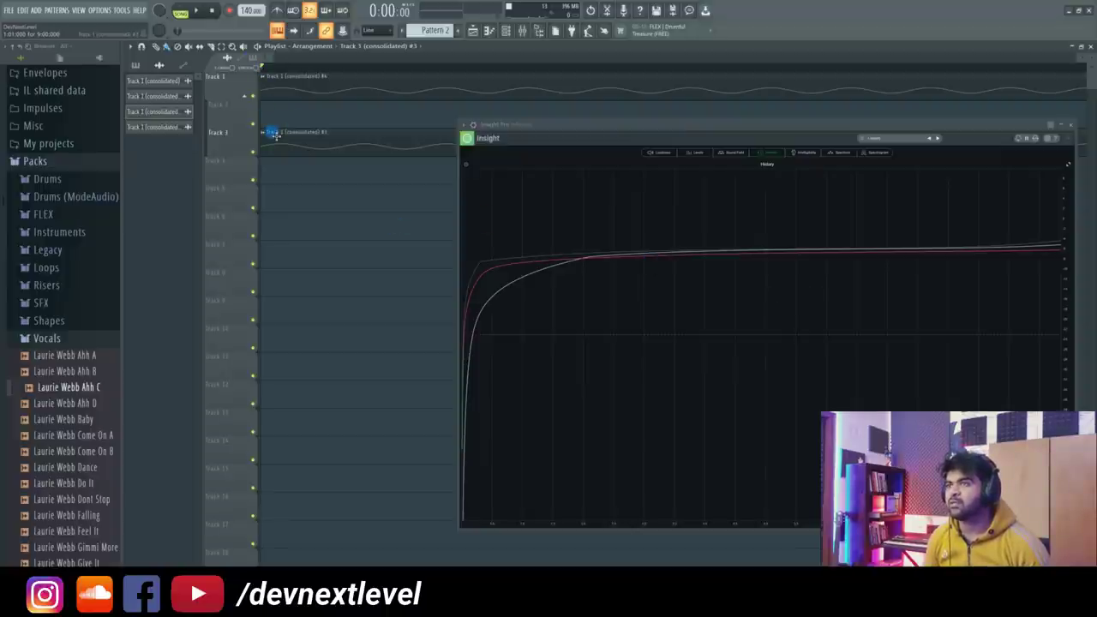
- Offset the Track 3 sweep clip slightly after the Track 1 clip and play both with Insight's History graph uncovered
{"action": "left_click_drag", "start_coordinate": [273, 137], "coordinate": [317, 137]}
{"action": "left_click_drag", "start_coordinate": [302, 69], "coordinate": [465, 70]}
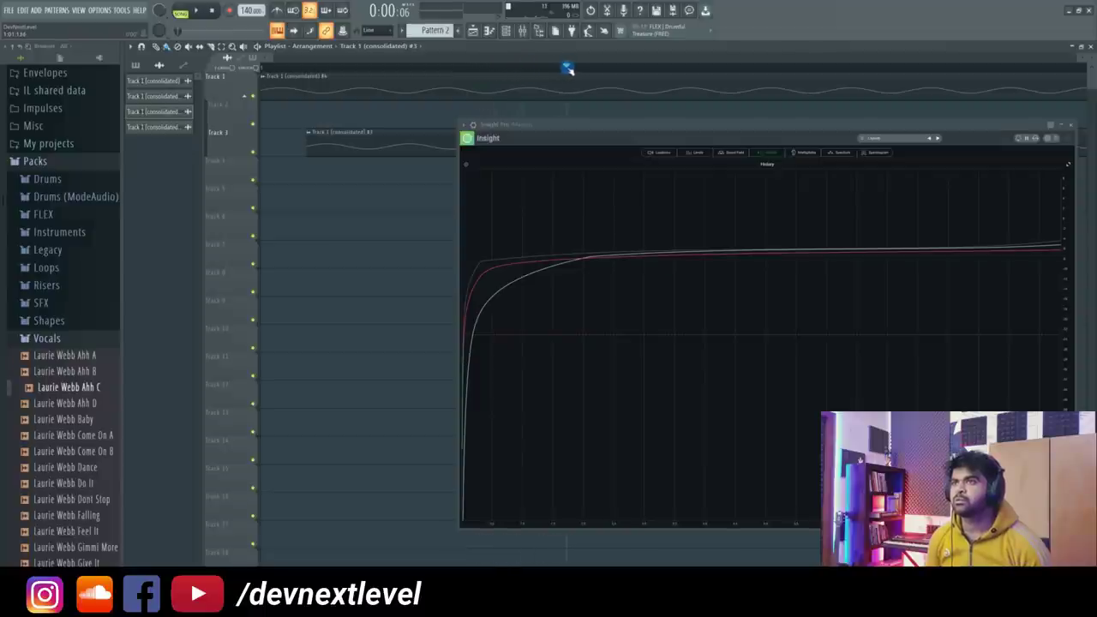
{"action": "left_click_drag", "start_coordinate": [504, 125], "coordinate": [583, 129]}
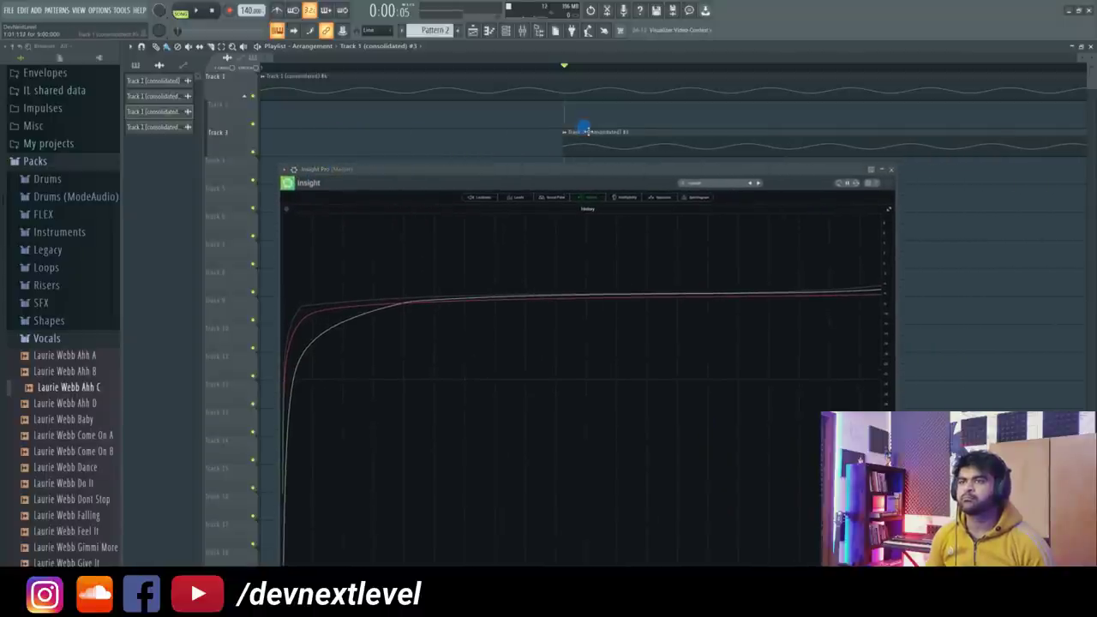
{"action": "key", "text": "space"}
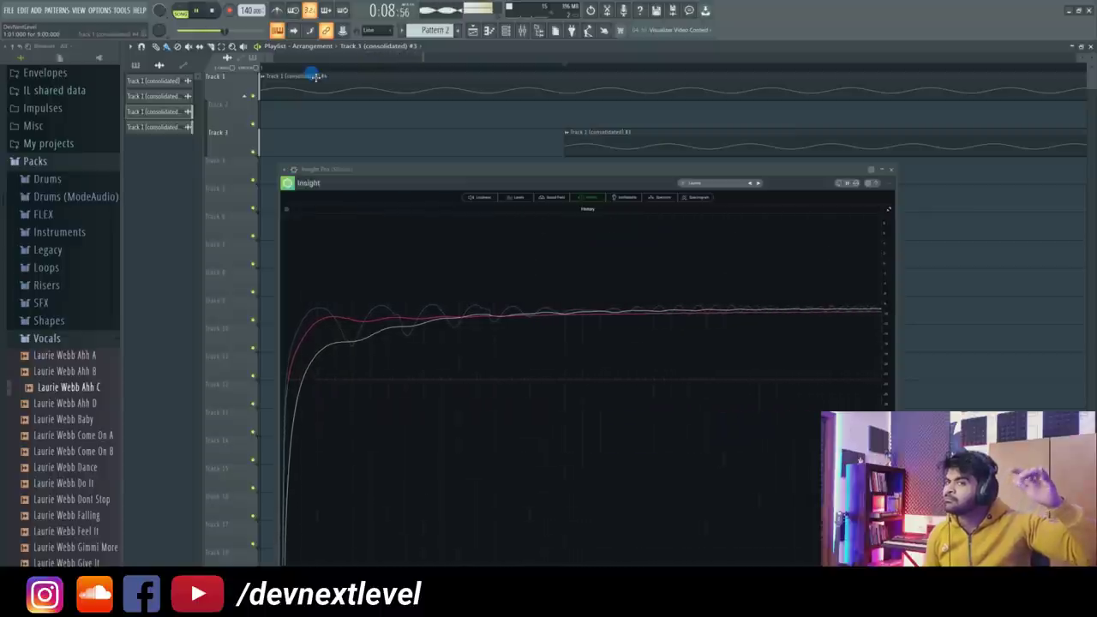
{"action": "key", "text": "space"}
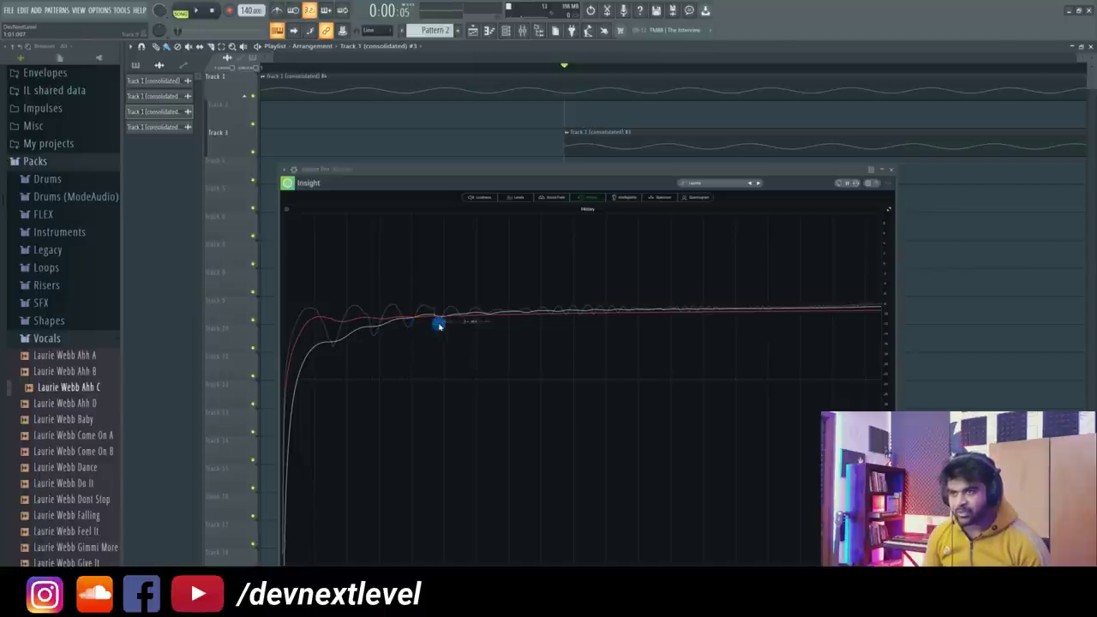
- Shift the Track 3 clip to a smaller delay behind Track 1 and replay both sweeps from the start
{"action": "mouse_move", "coordinate": [349, 79]}
{"action": "left_mouse_down"}
{"action": "mouse_move", "coordinate": [345, 68]}
{"action": "mouse_move", "coordinate": [354, 136]}
{"action": "mouse_move", "coordinate": [299, 130]}
{"action": "mouse_move", "coordinate": [313, 131]}
{"action": "left_mouse_up"}
{"action": "left_click", "coordinate": [275, 77]}
{"action": "left_click", "coordinate": [207, 68]}
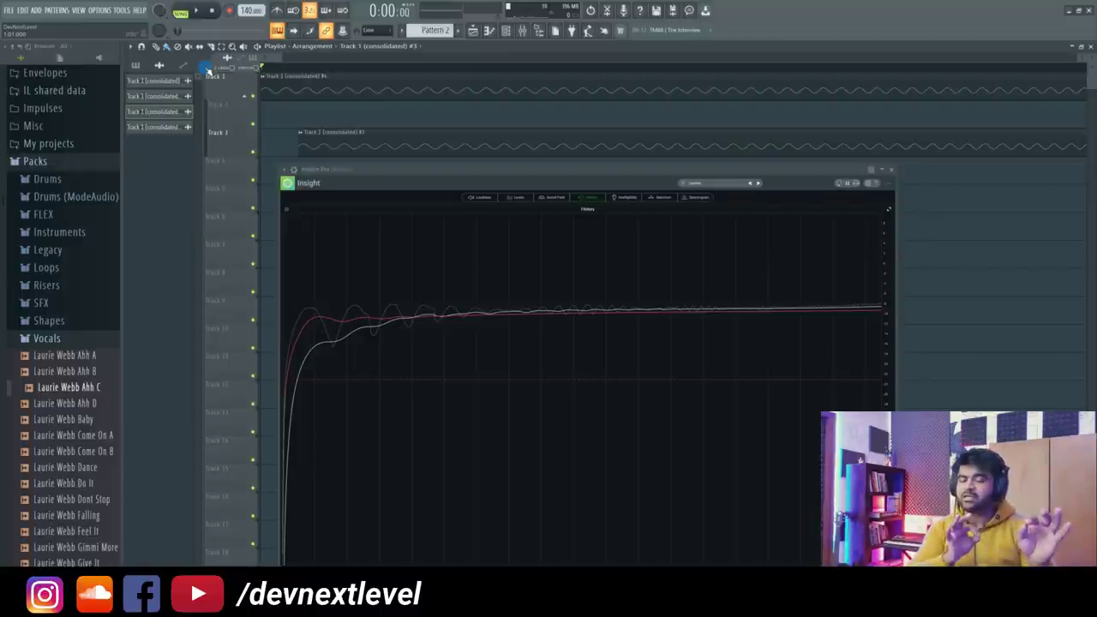
{"action": "key", "text": "space"}
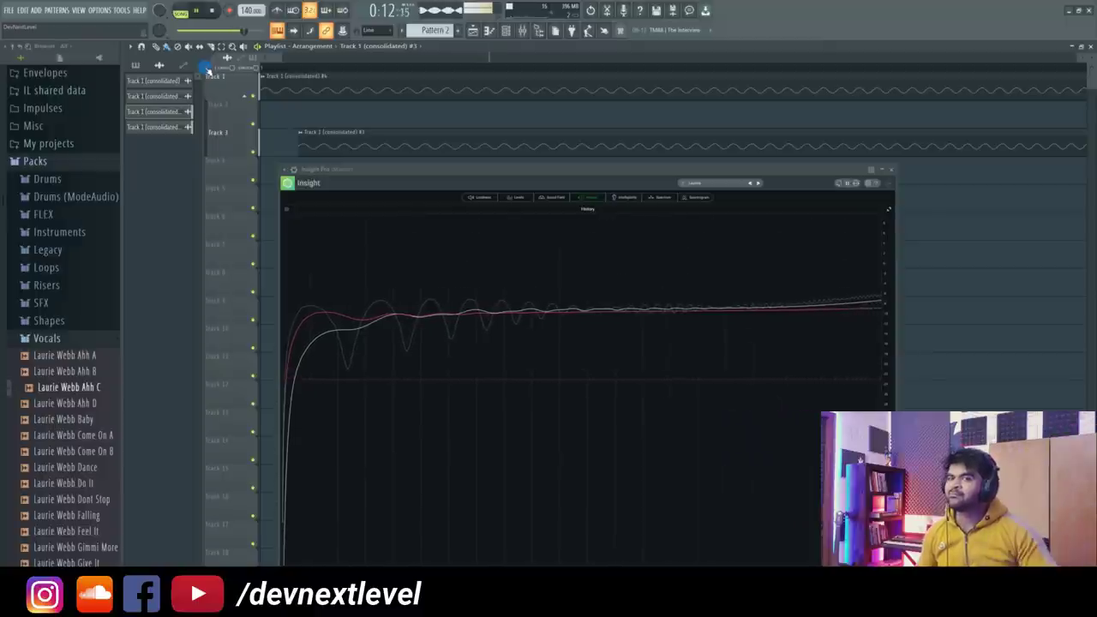
{"action": "key", "text": "space"}
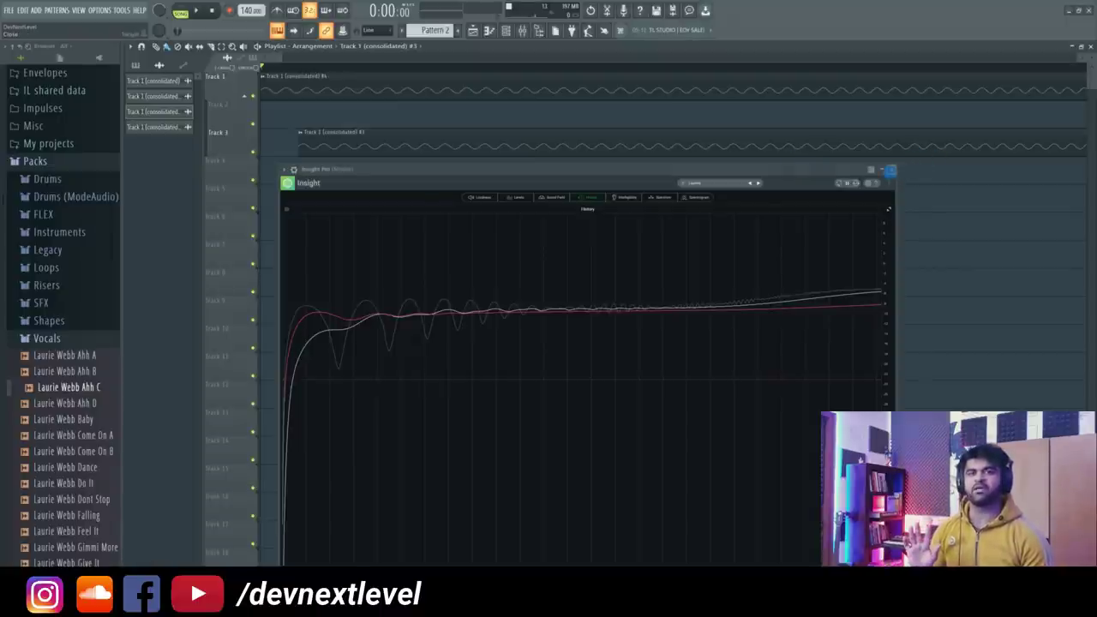
- Close the Insight window and nudge the Track 3 sweep clip slightly later
{"action": "left_click", "coordinate": [892, 171]}
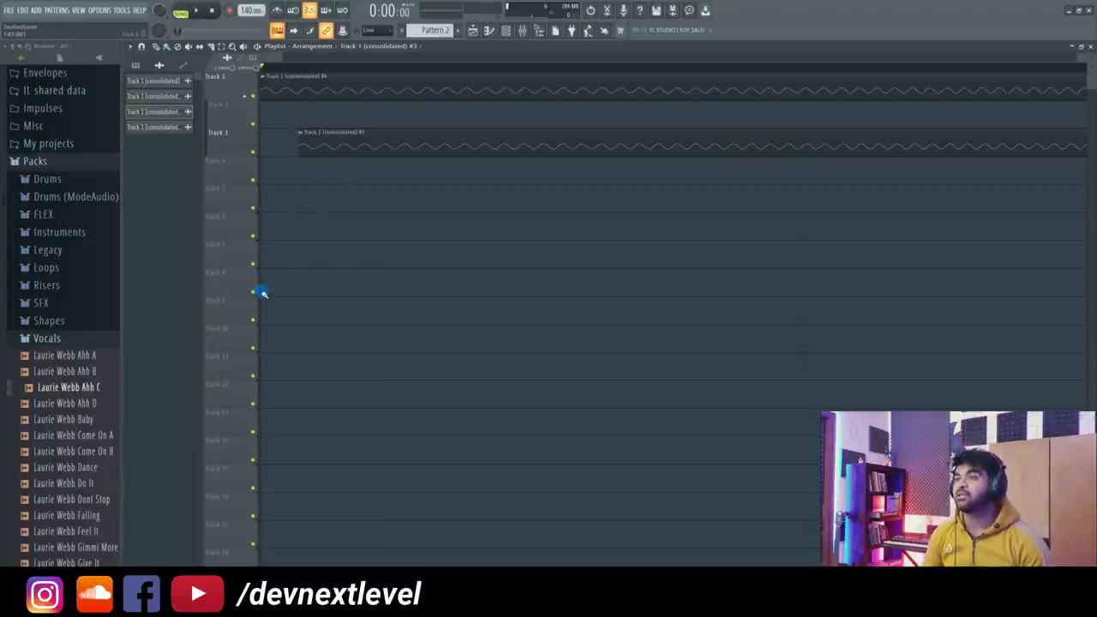
{"action": "left_click_drag", "start_coordinate": [308, 149], "coordinate": [324, 147]}
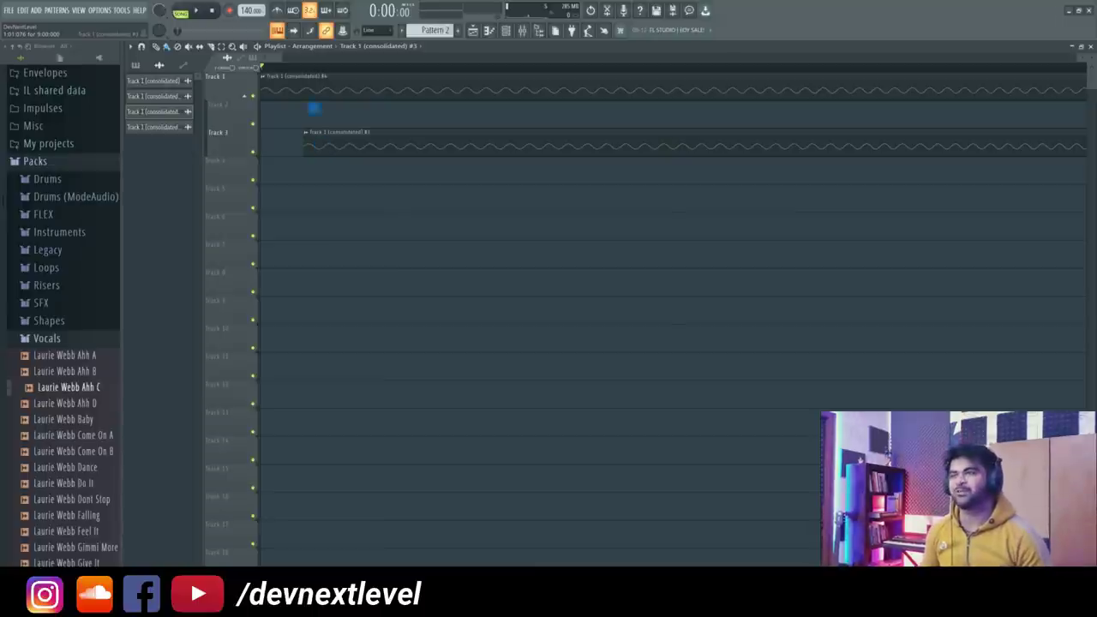
{"action": "scroll", "coordinate": [310, 68], "scroll_direction": "down", "scroll_amount": 6}
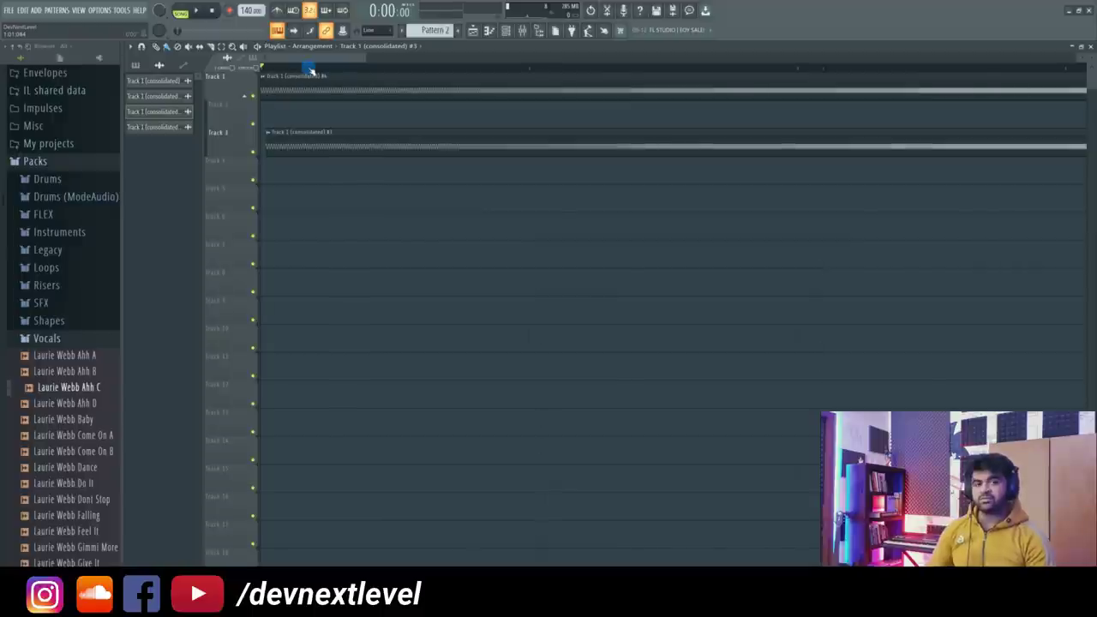
{"action": "scroll", "coordinate": [310, 69], "scroll_direction": "down", "scroll_amount": 4}
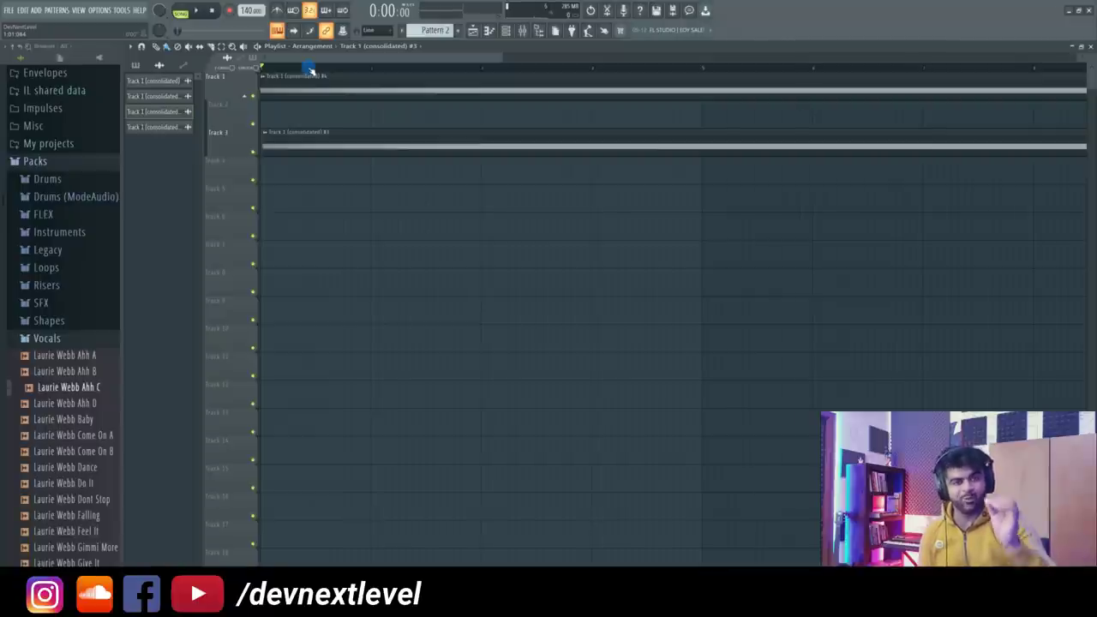
- Switch to Firefox and show the Dev Next Level Beats YouTube channel and the devnextlevel Instagram profile
{"action": "key", "text": "alt+Tab"}
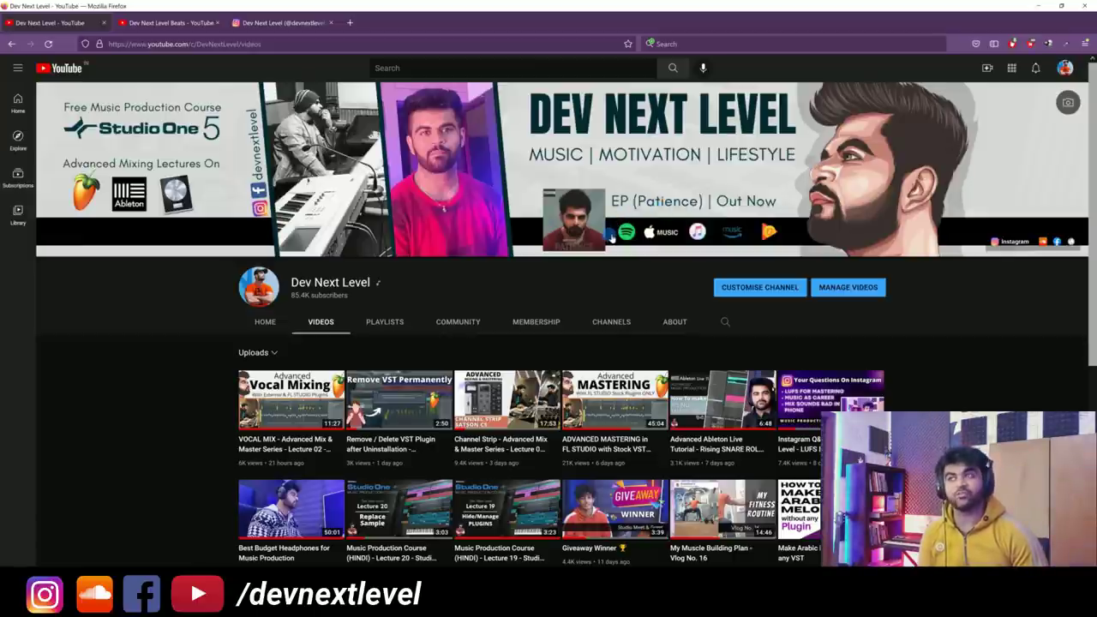
{"action": "left_click", "coordinate": [168, 26]}
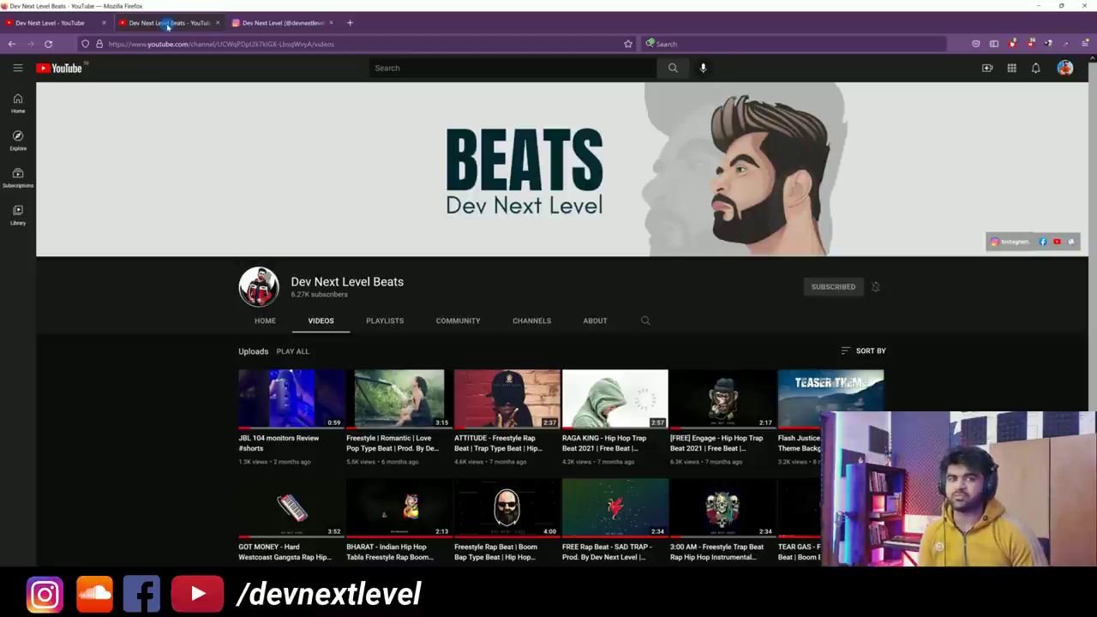
{"action": "left_click", "coordinate": [293, 26]}
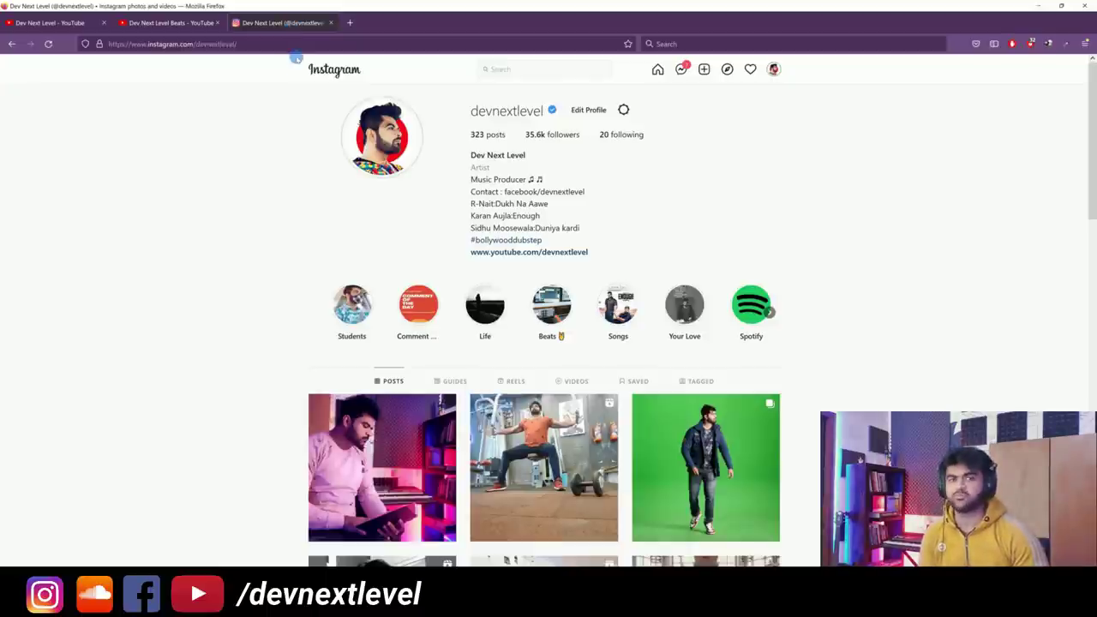